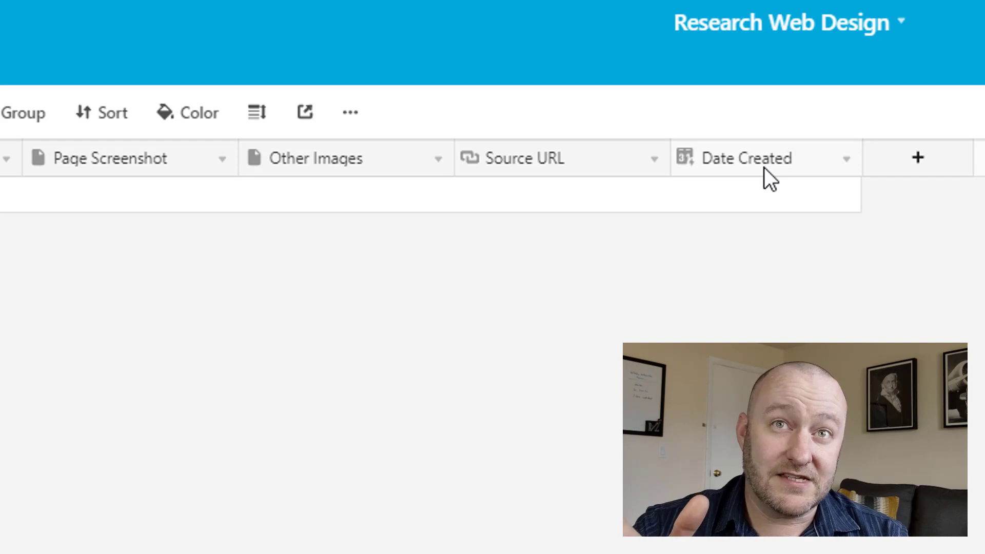
Inspect the field type and date format settings of the Date Created field
double_click(764, 167)
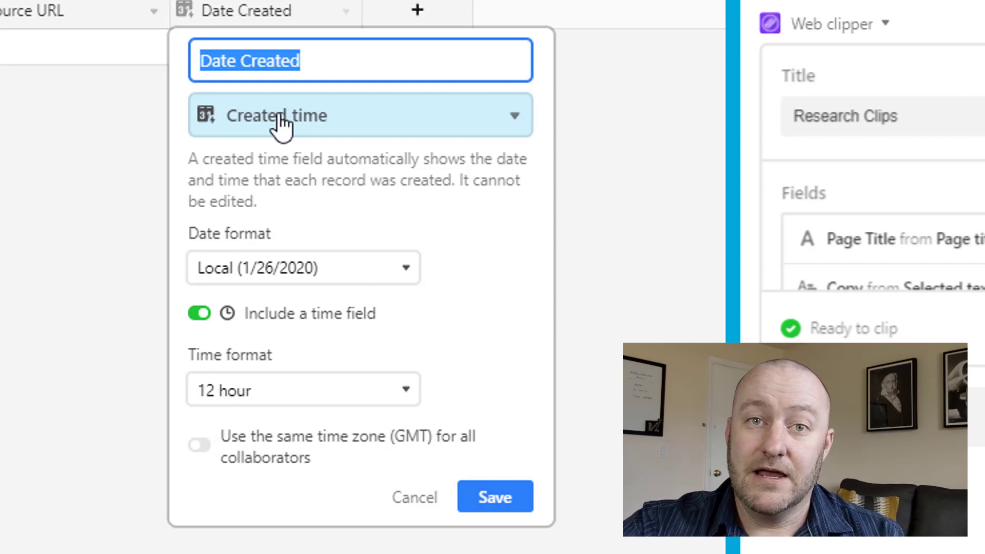
key("Escape")
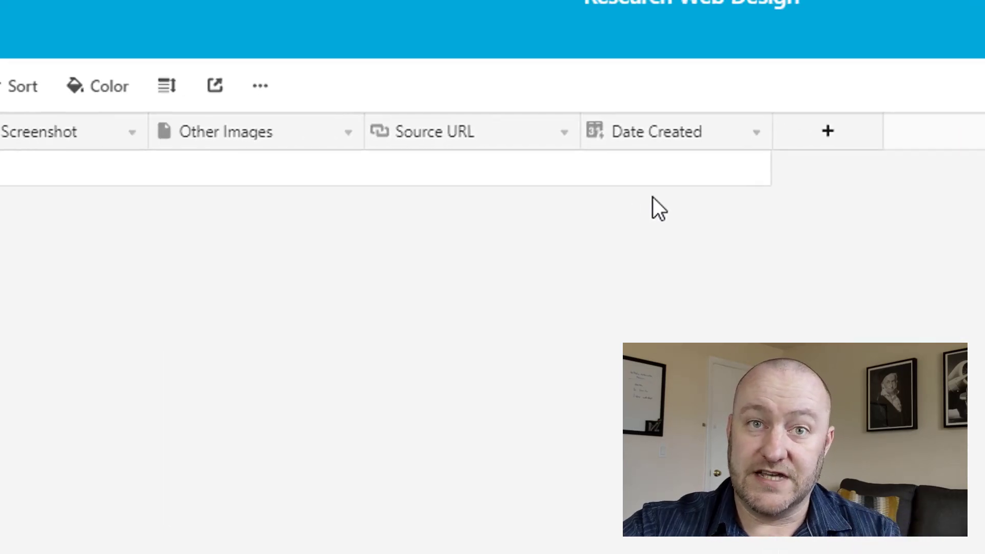
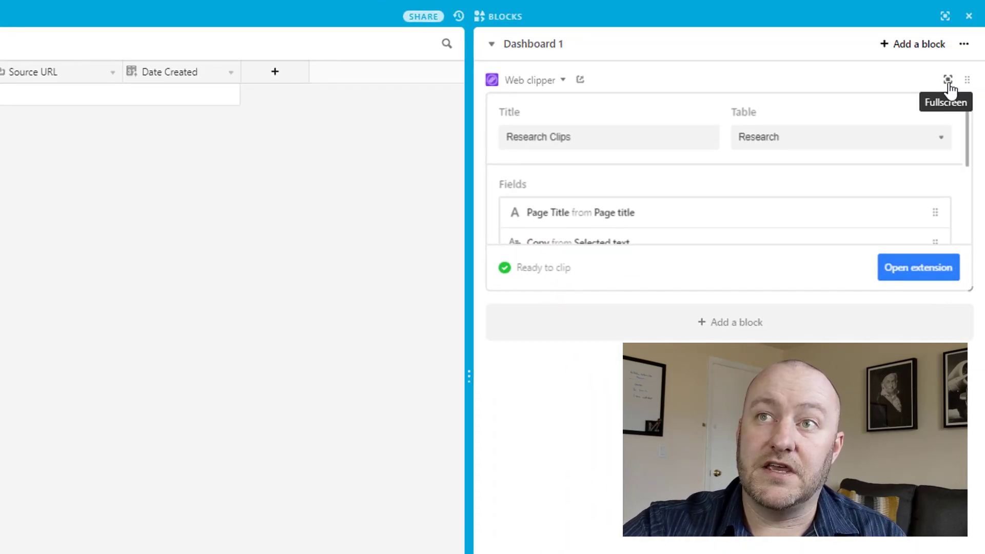
View the Web clipper block in fullscreen, and hide and reshow the base's blocks
left_click(950, 79)
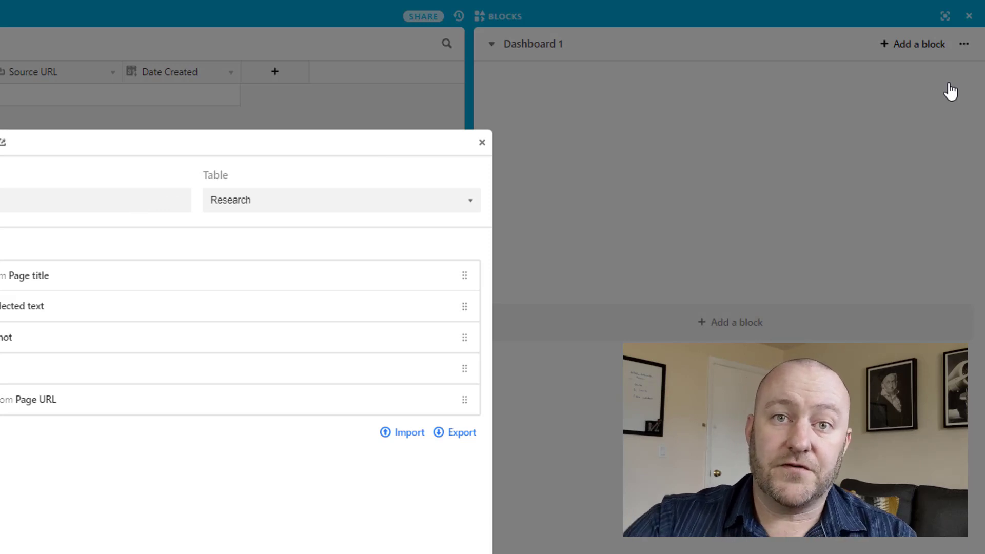
left_click(482, 144)
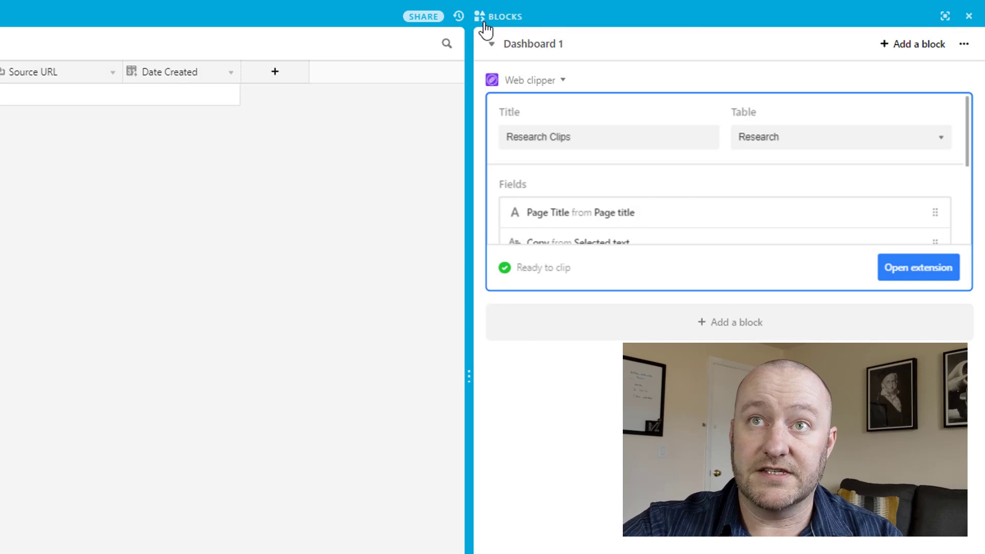
left_click(503, 17)
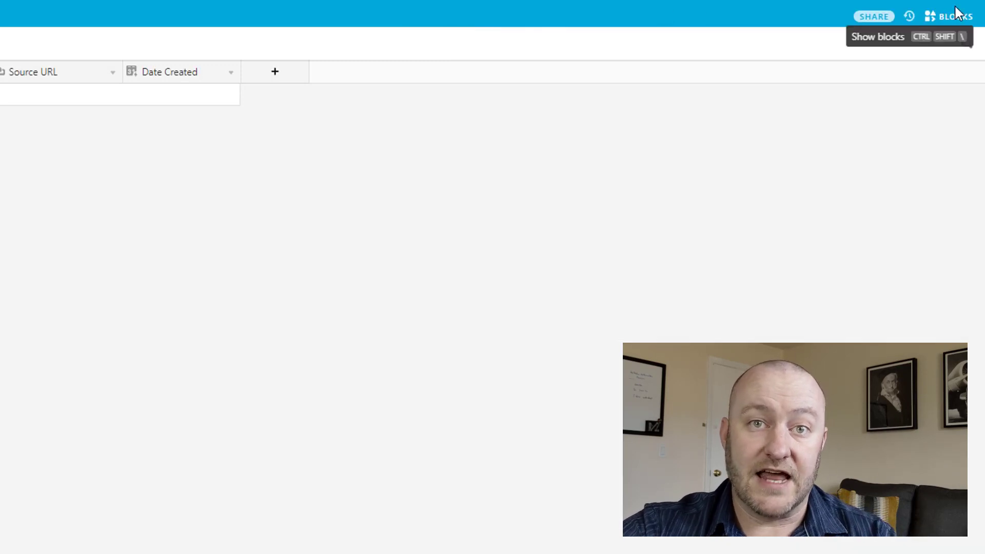
left_click(943, 21)
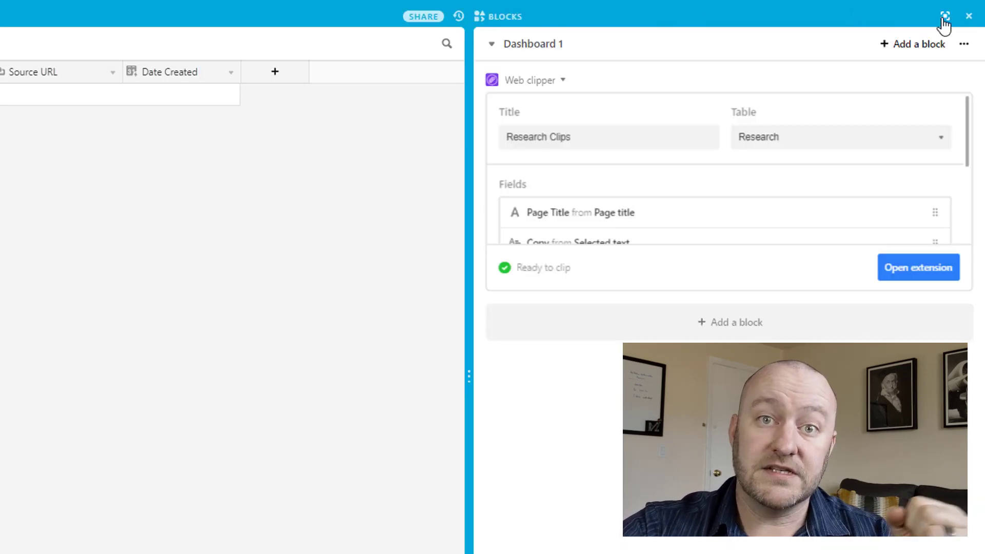
Browse the catalogue of blocks that can be added to the base, including Web clipper
left_click(732, 333)
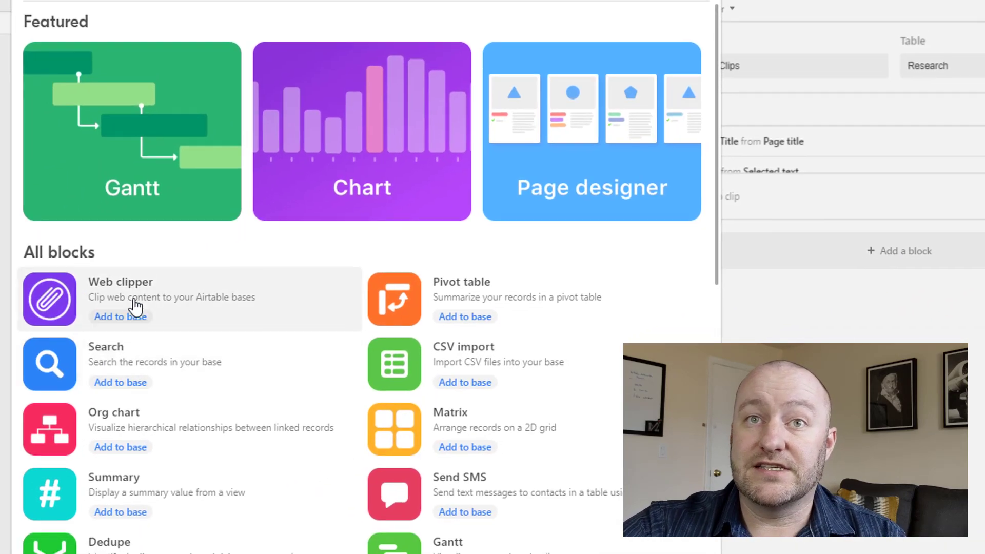
scroll(20, 462, "down", 6)
scroll(198, 468, "up", 7)
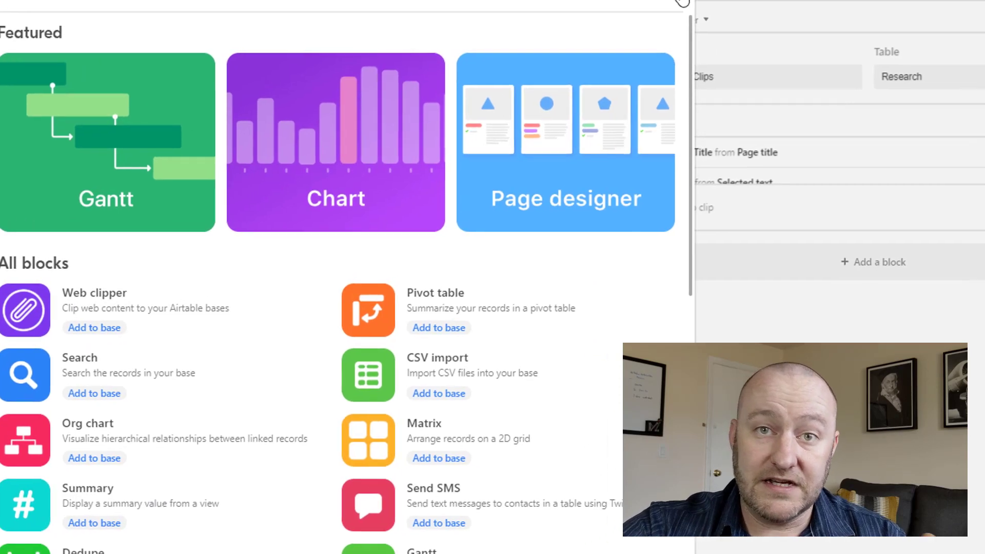
left_click(682, 2)
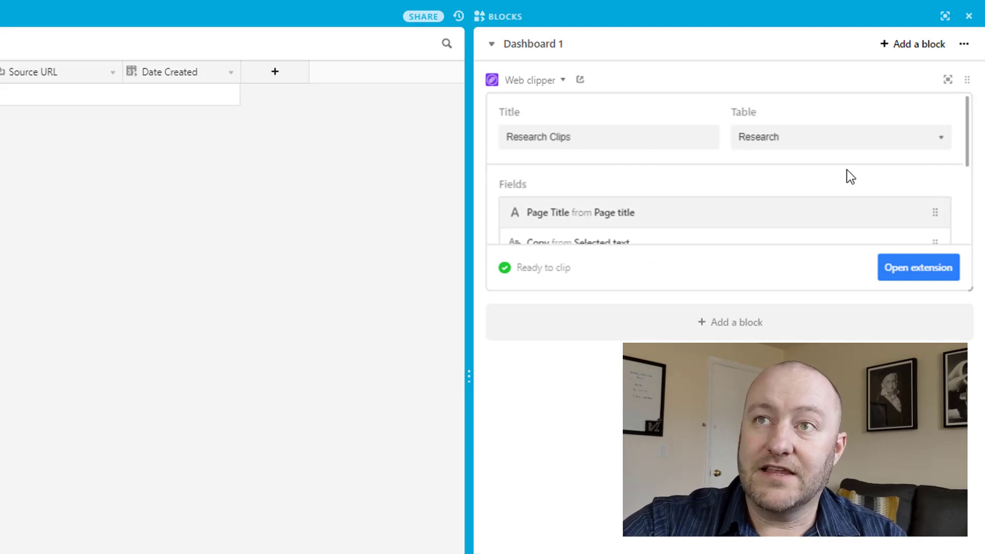
Expand the Web clipper block and set the Page Title field's default value to Page title
left_click(949, 81)
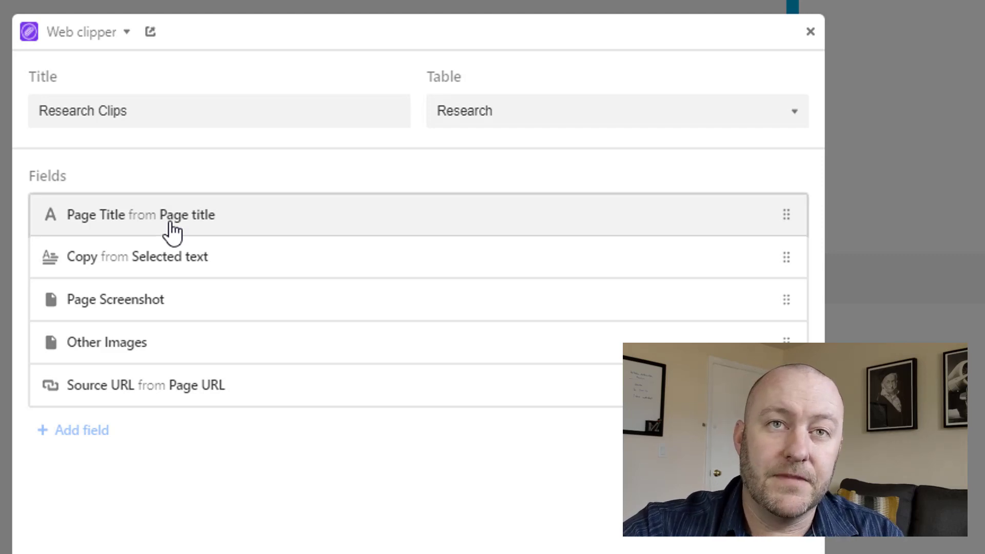
left_click(171, 225)
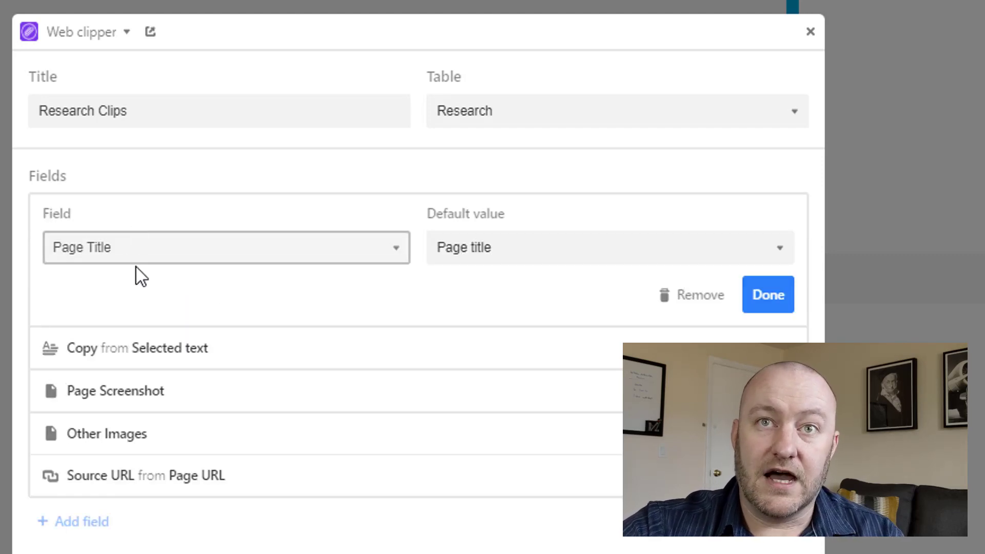
left_click(597, 264)
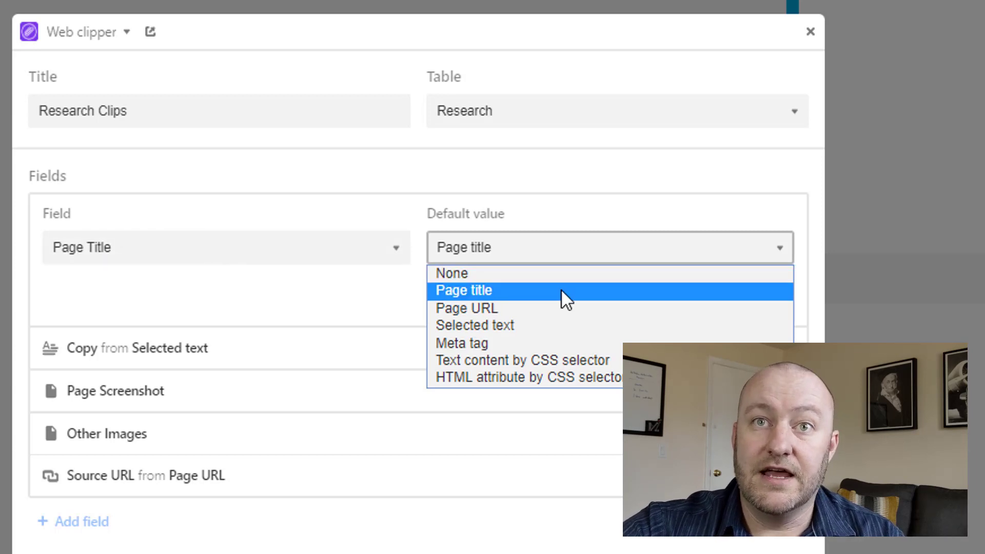
left_click(497, 296)
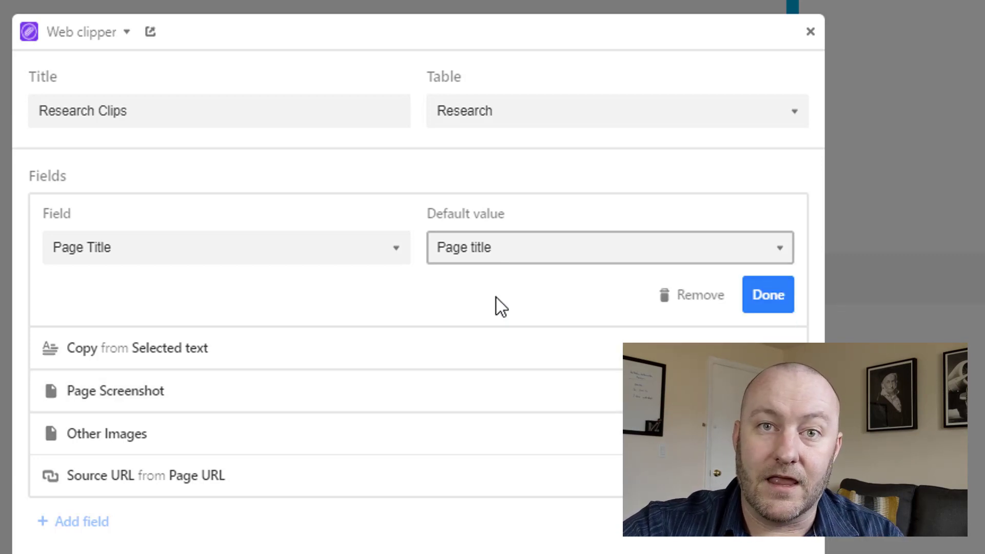
left_click(773, 303)
Set the Copy field's default value to Selected text in the Web clipper block
left_click(172, 267)
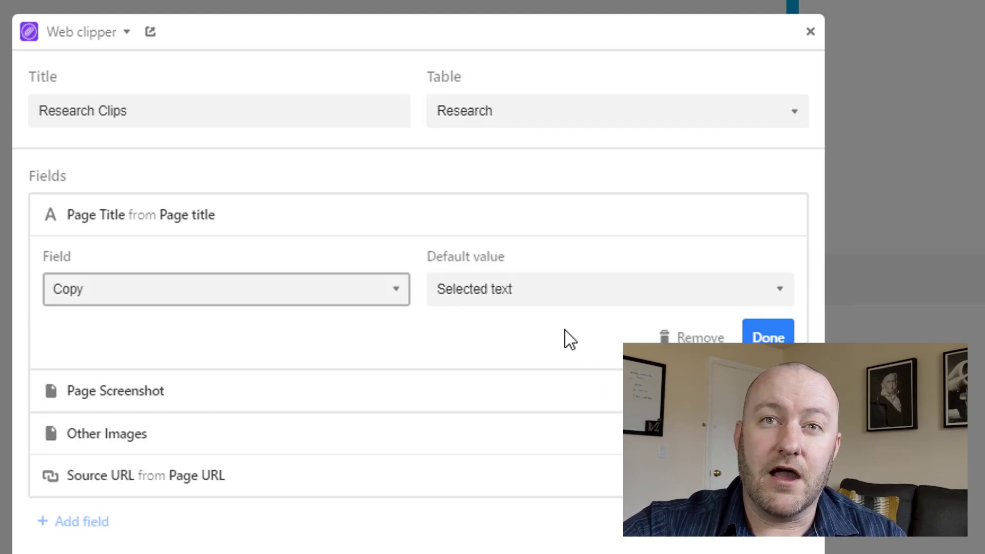
left_click(518, 306)
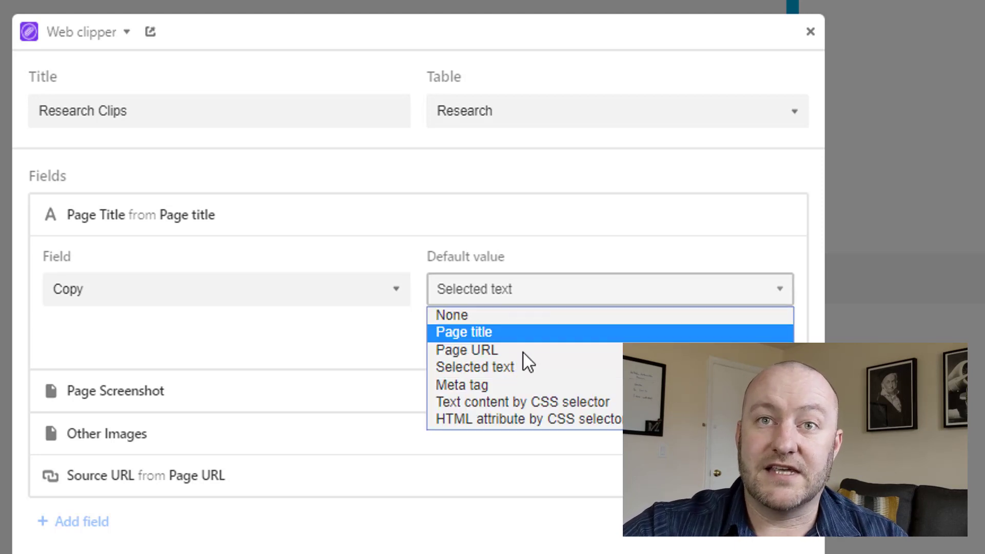
left_click(495, 365)
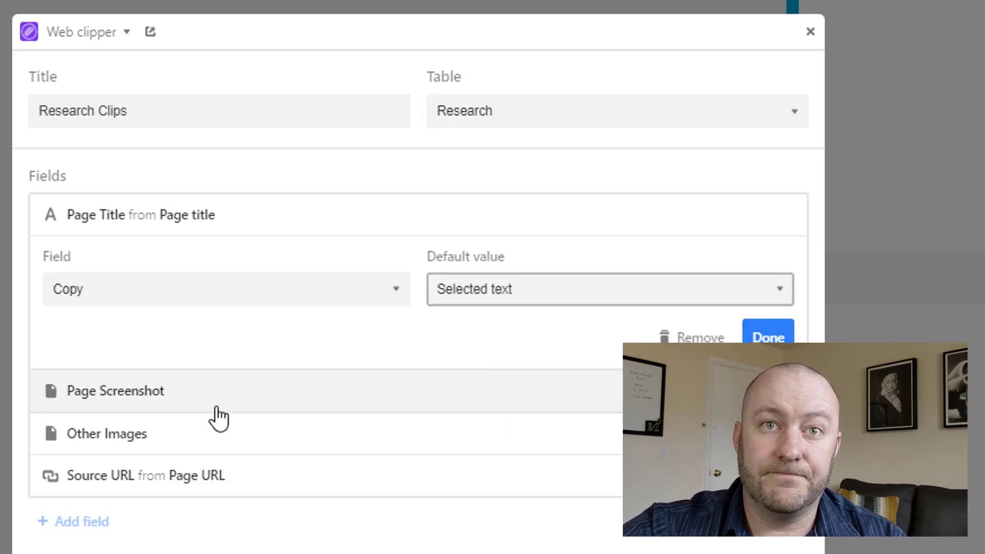
left_click(116, 391)
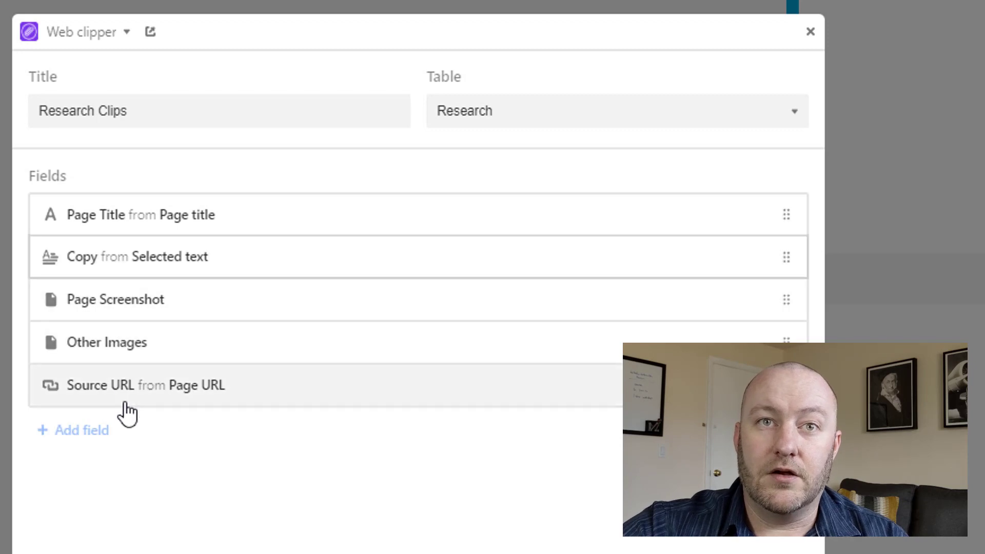
Examine the default value options offered for the Source URL field and the settings of Other Images
left_click(117, 402)
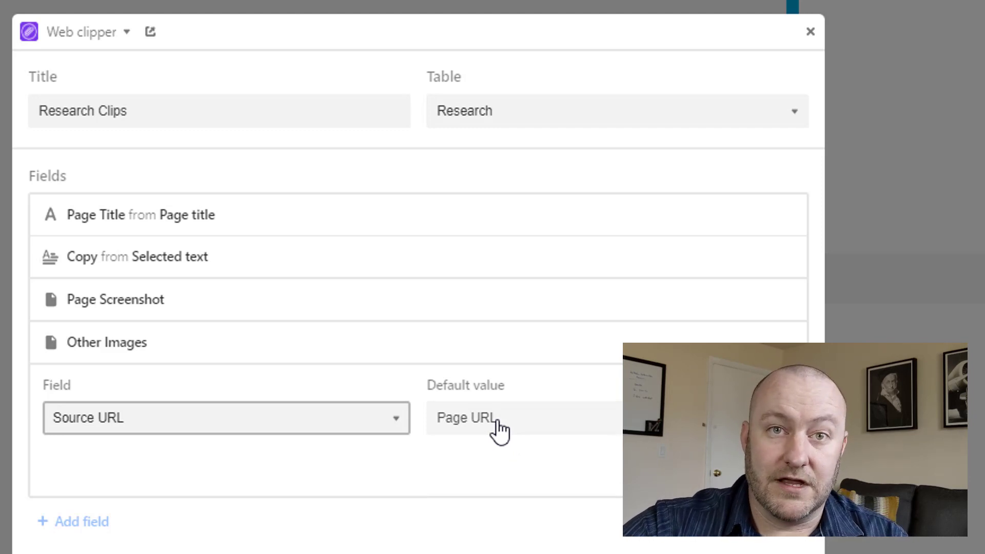
left_click(163, 344)
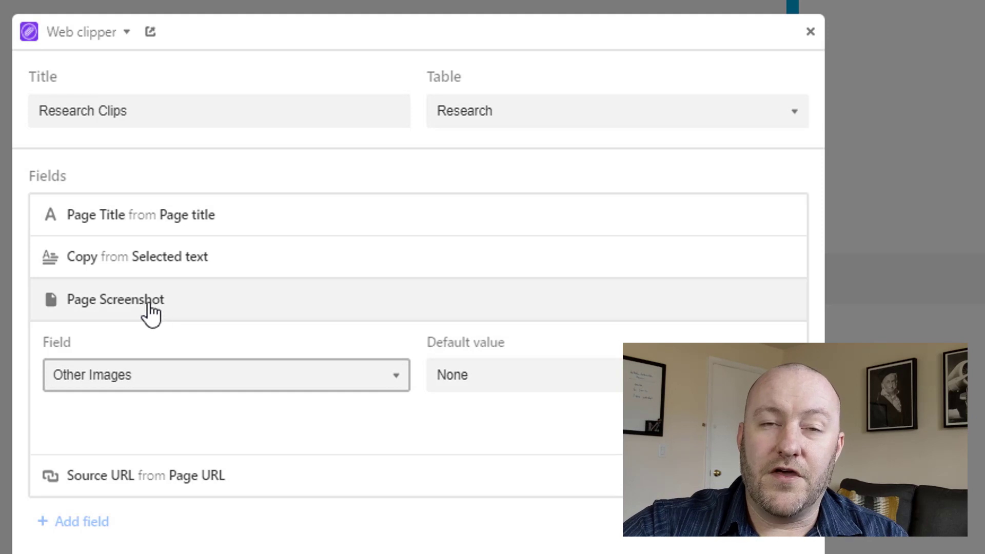
left_click(263, 476)
left_click(536, 420)
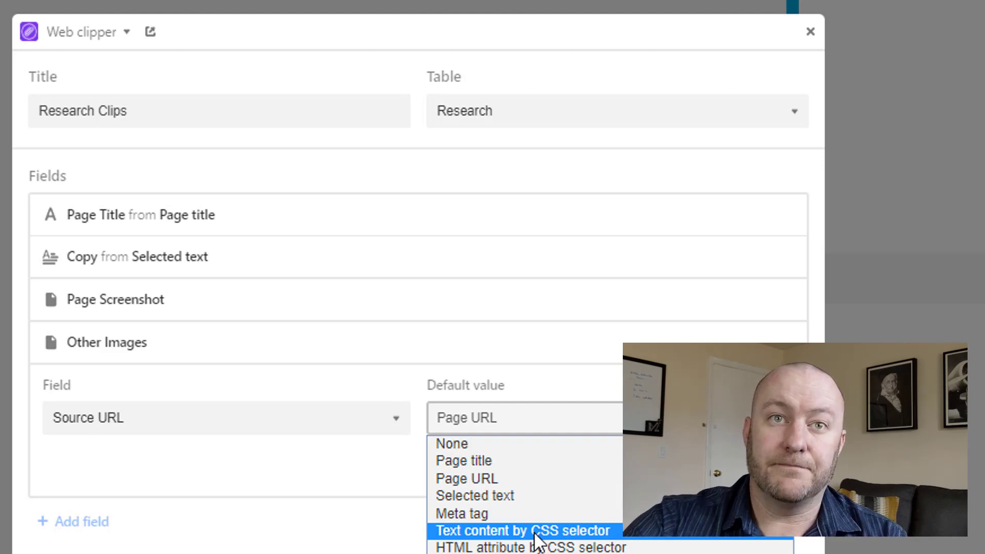
left_click(234, 488)
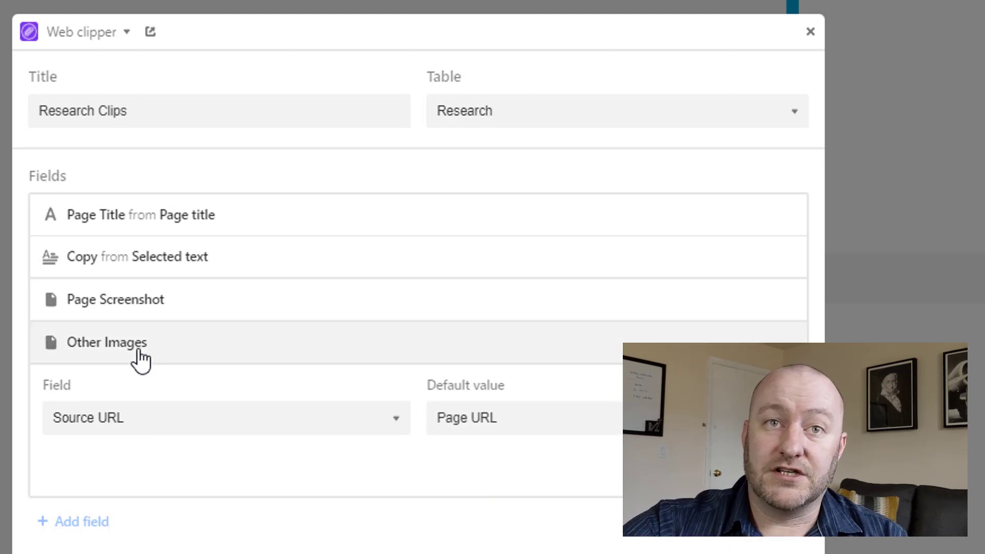
Set the Other Images field's default value to None and close the expanded Web clipper block
left_click(135, 355)
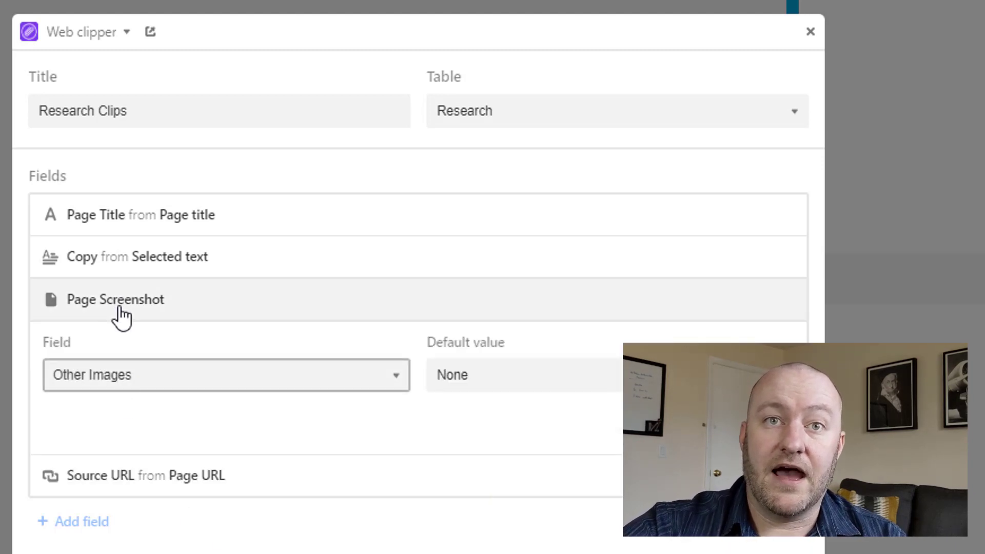
left_click(525, 381)
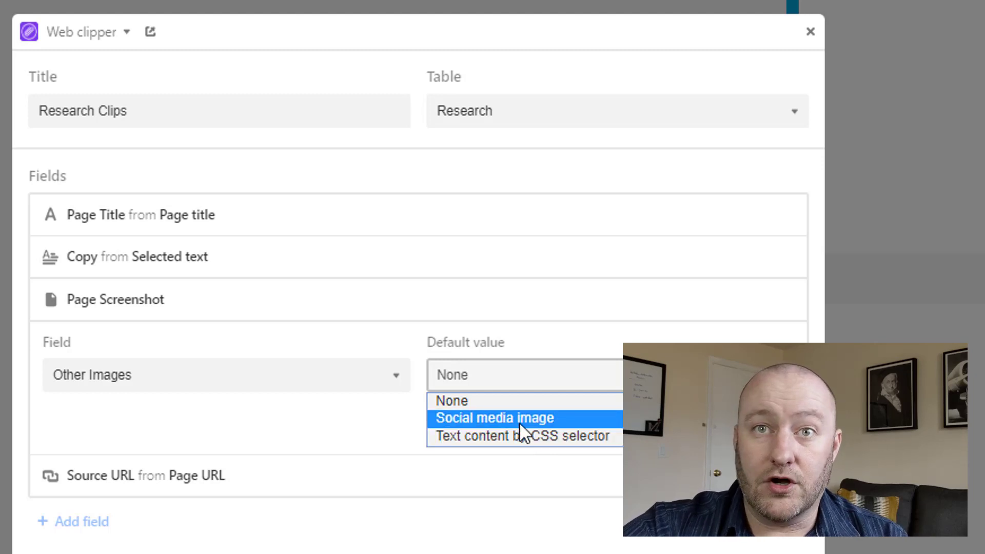
left_click(438, 400)
left_click(293, 537)
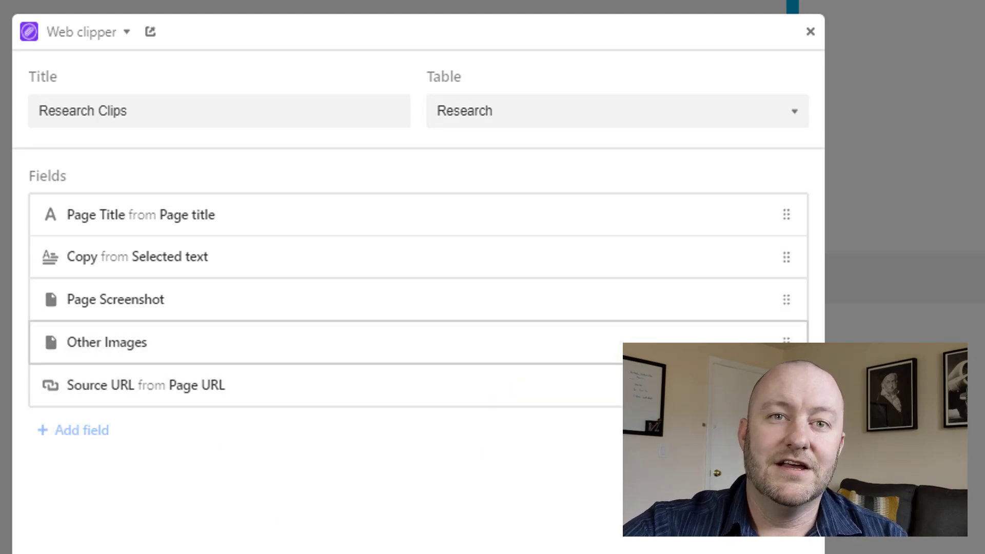
left_click(810, 33)
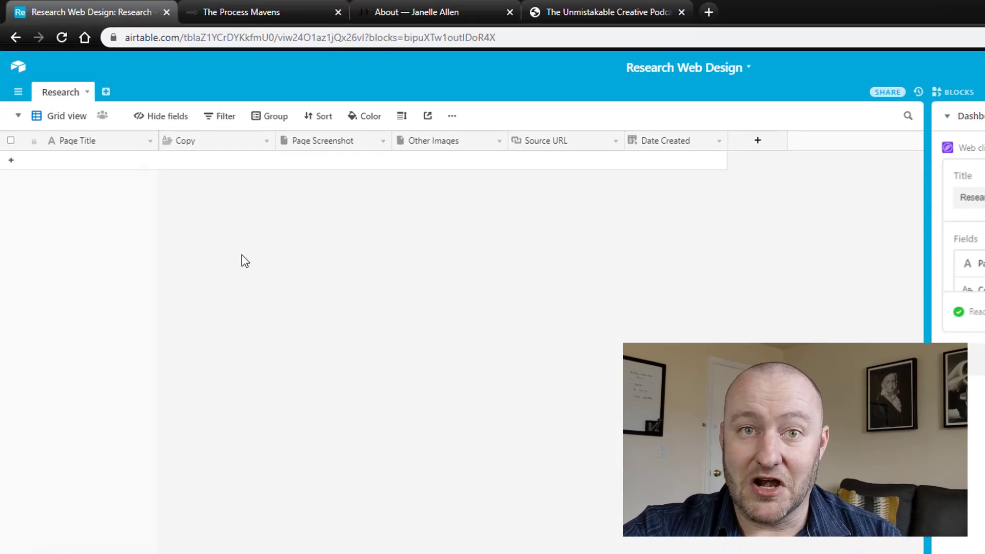
Switch to The Process Mavens website and open the Research Clips form in the Airtable web clipper extension
left_click(242, 16)
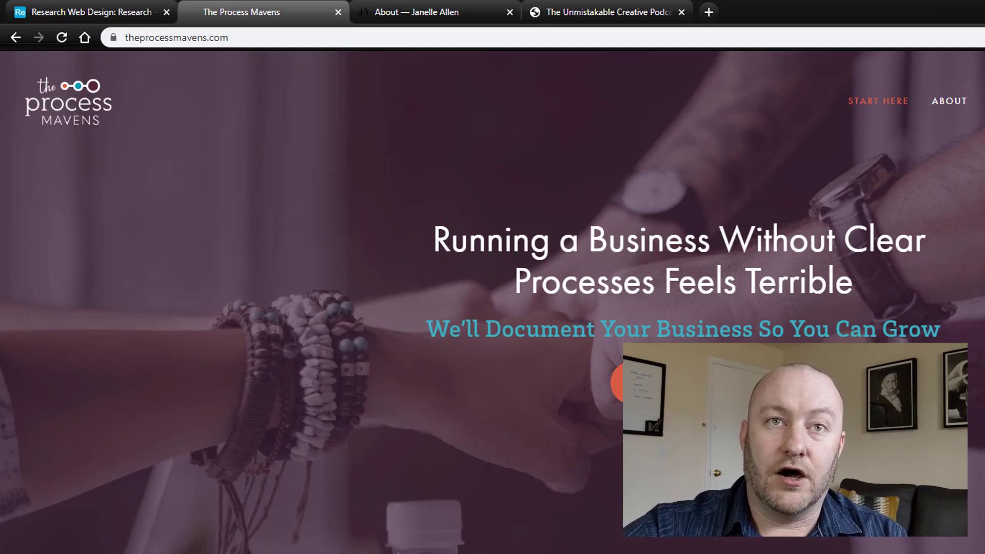
scroll(493, 282, "down", 3)
scroll(493, 283, "up", 3)
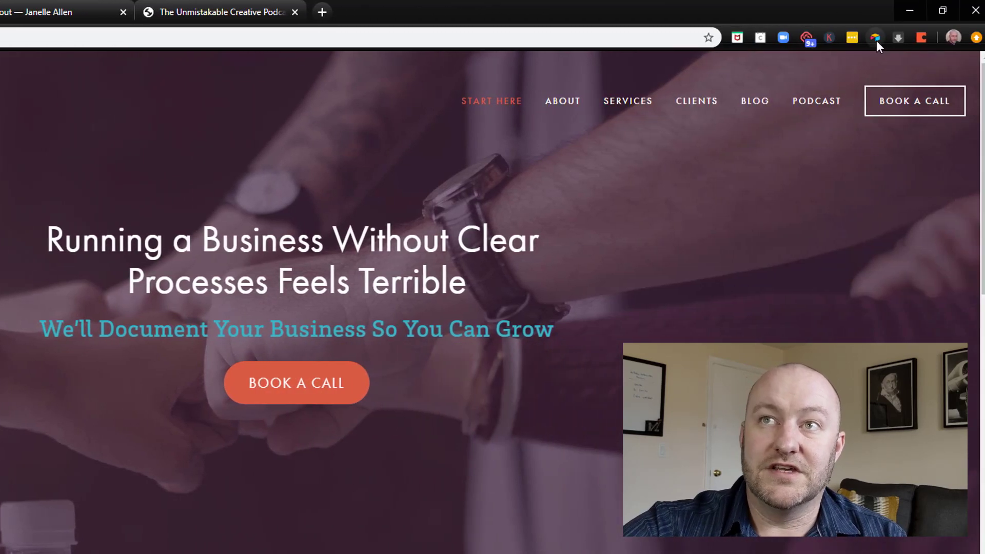
left_click(876, 38)
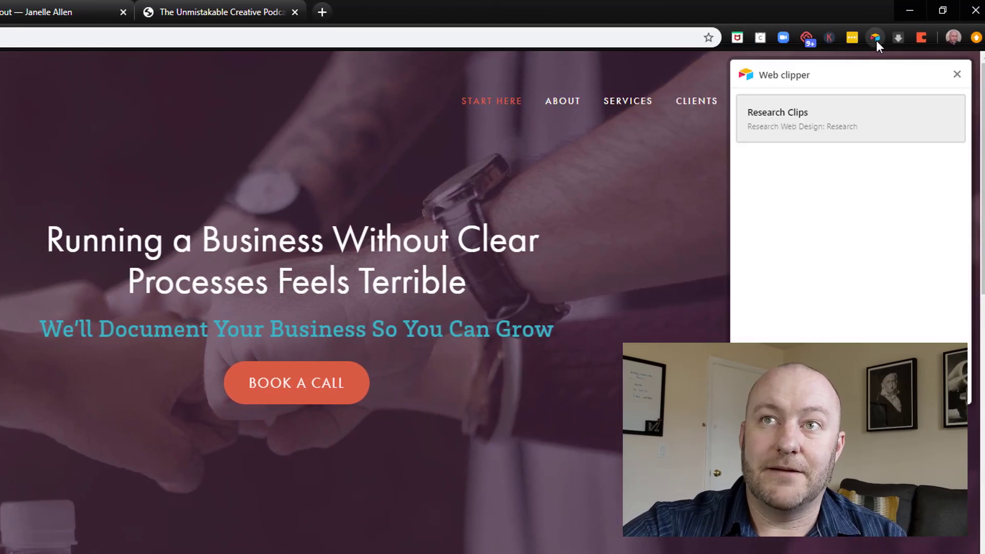
left_click(806, 121)
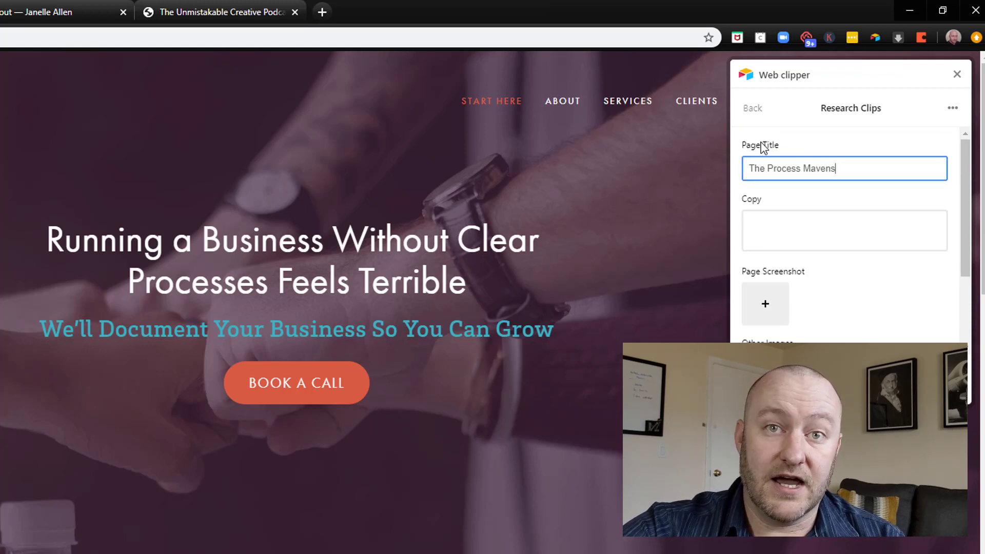
Review the clip form's fields and add a full page screenshot to the Page Screenshot field
scroll(775, 337, "down", 2)
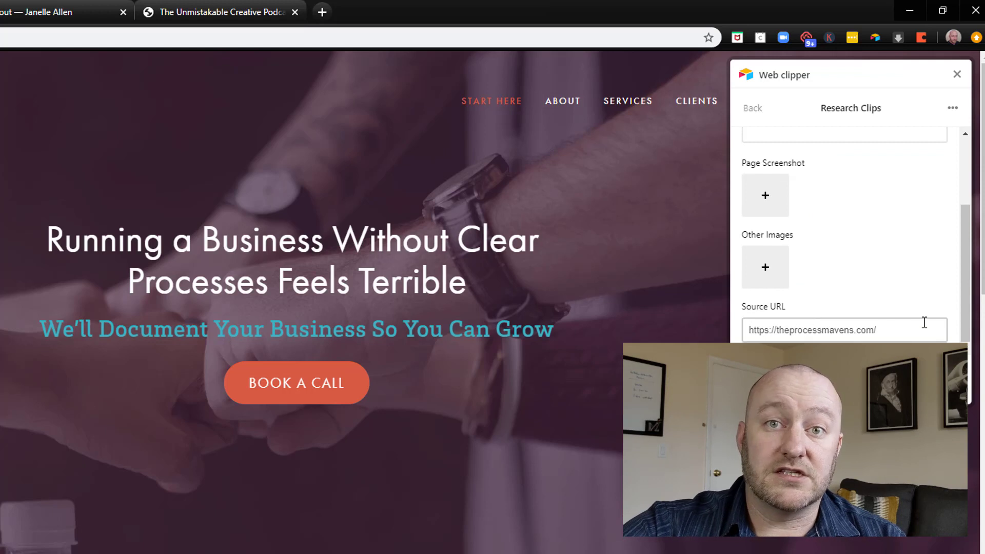
scroll(864, 334, "up", 2)
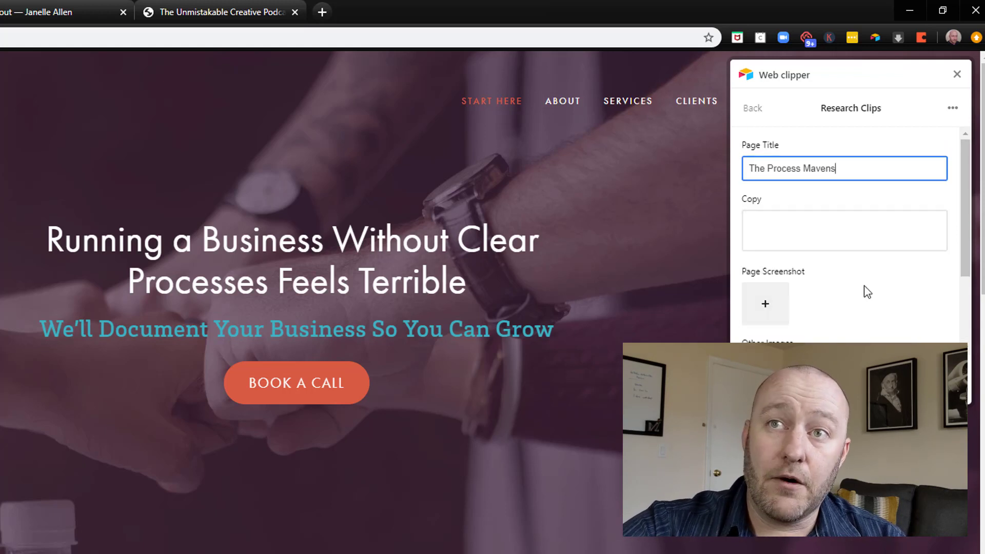
scroll(832, 252, "down", 2)
scroll(771, 215, "up", 1)
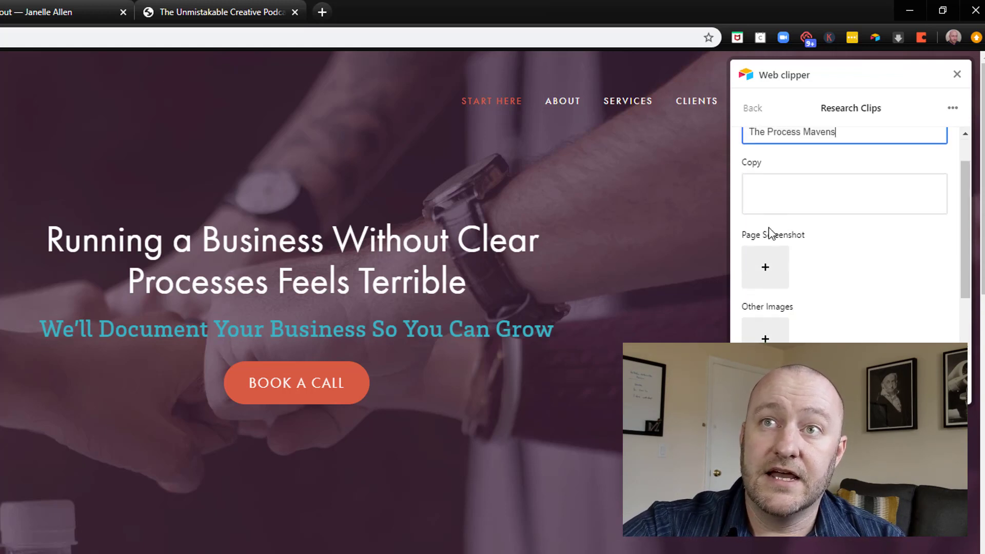
left_click(763, 272)
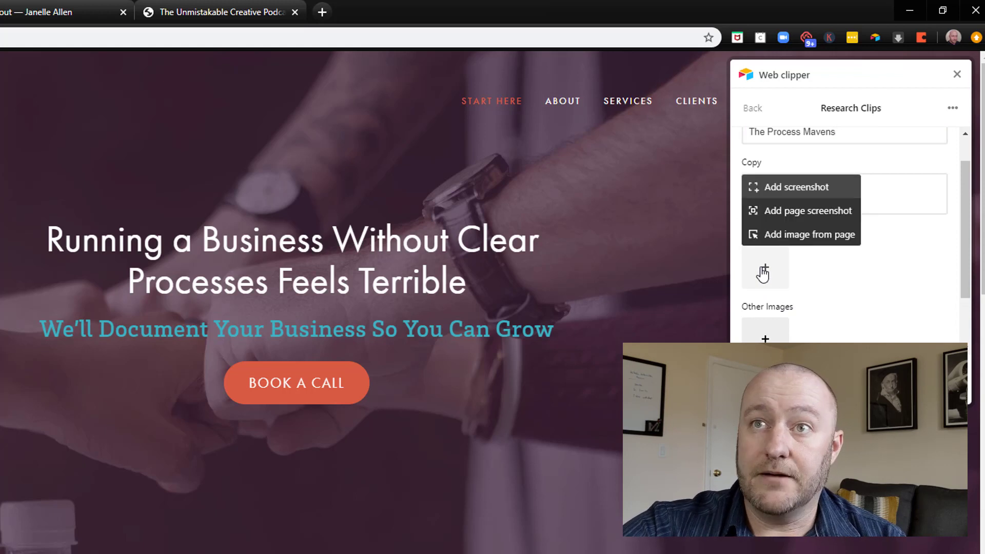
left_click(777, 217)
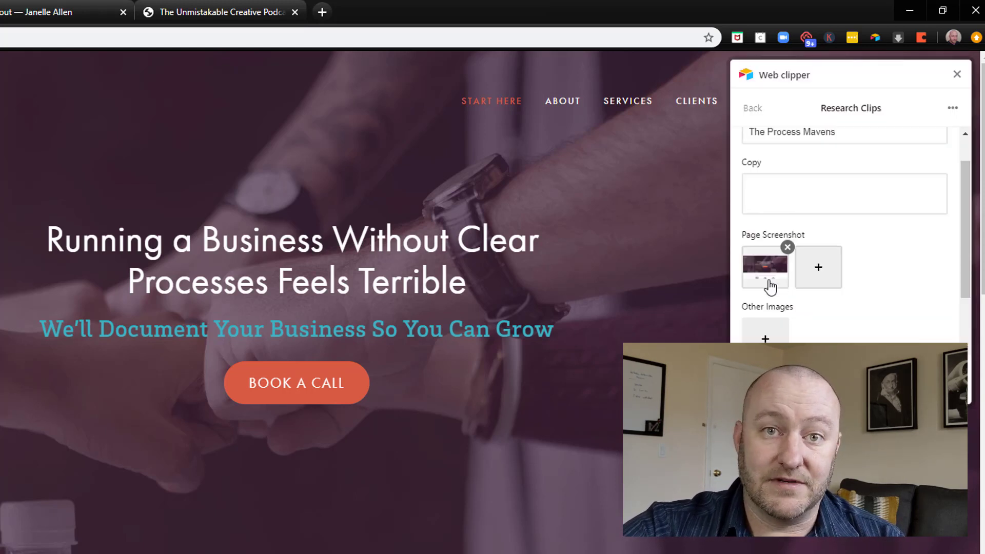
Add the people icon from The Process Mavens page to the Other Images field and submit the clip as a record
scroll(239, 515, "down", 4)
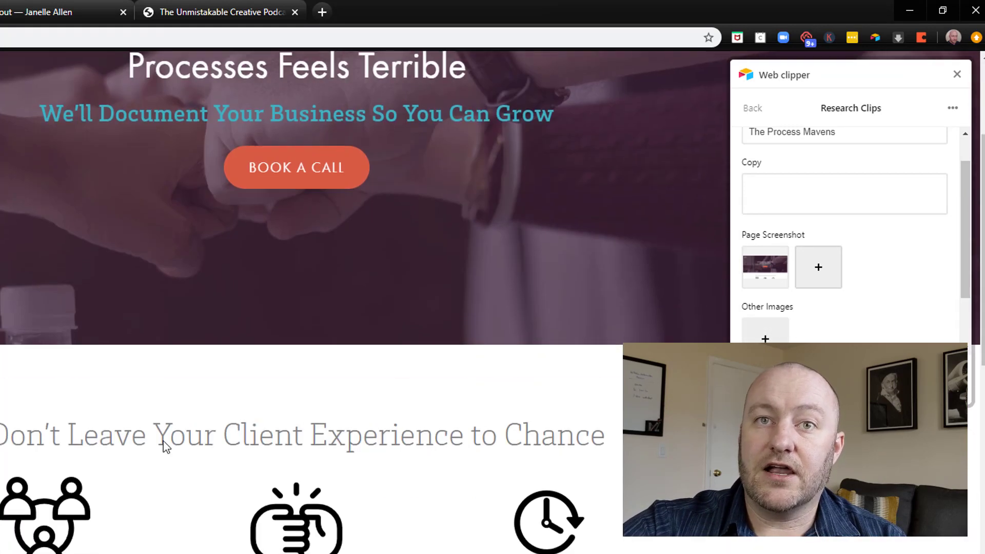
left_click(752, 337)
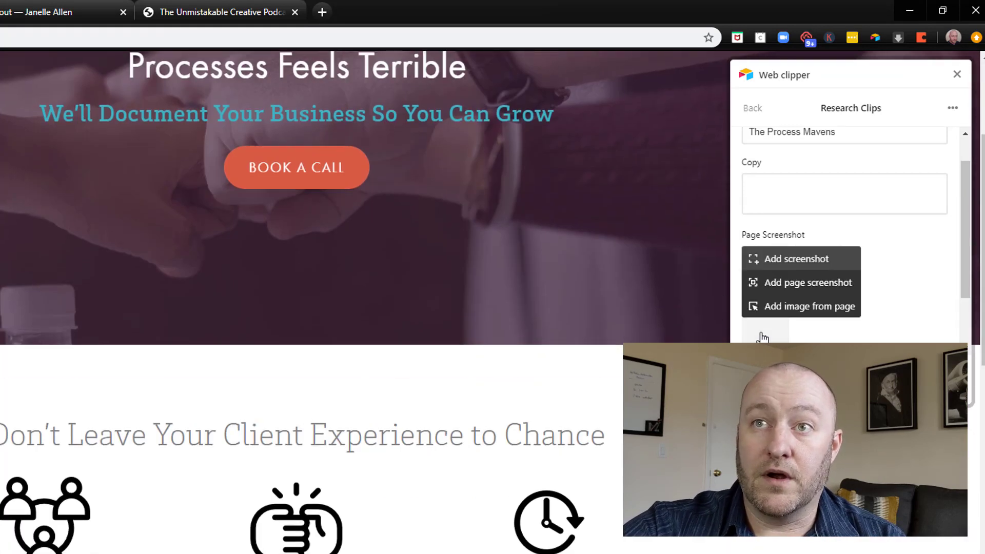
left_click(784, 307)
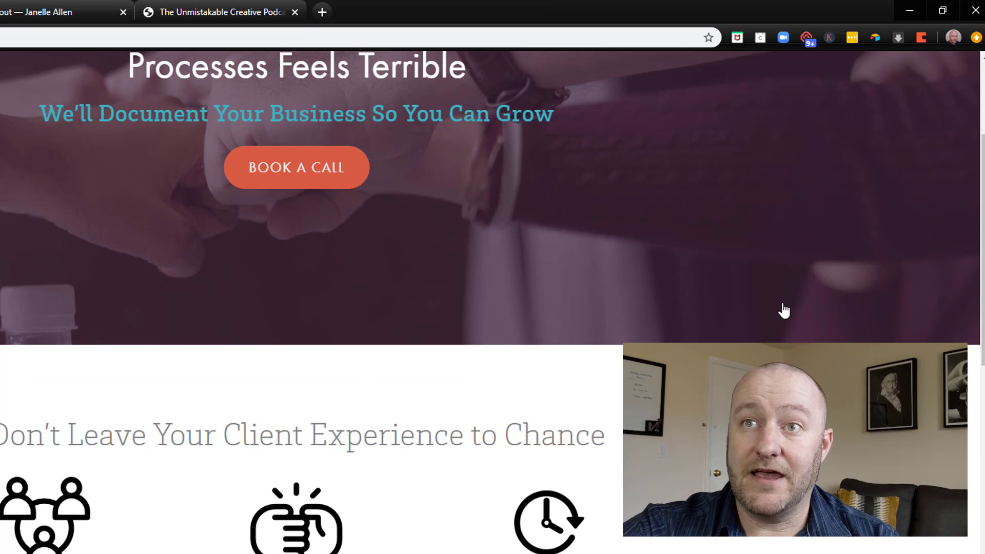
left_click(51, 525)
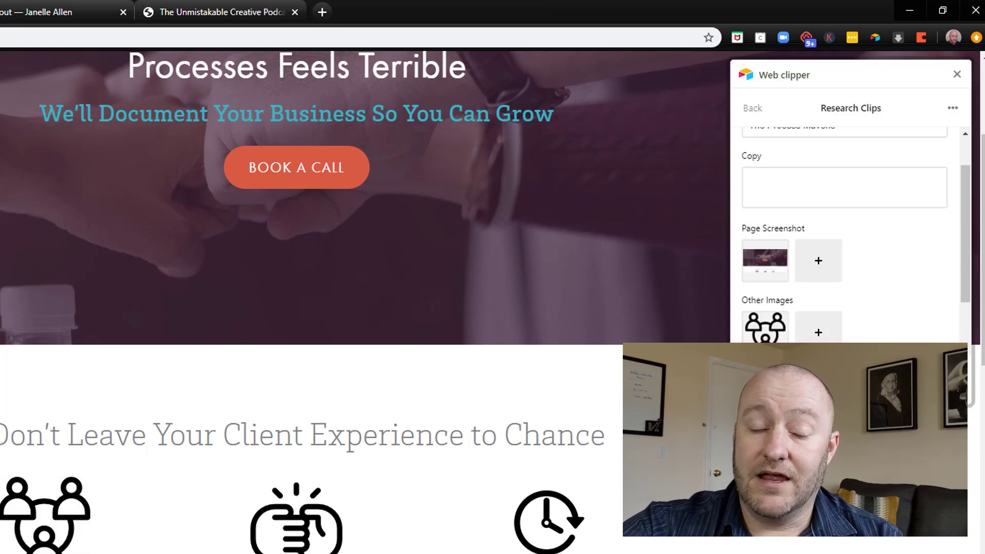
left_click(935, 389)
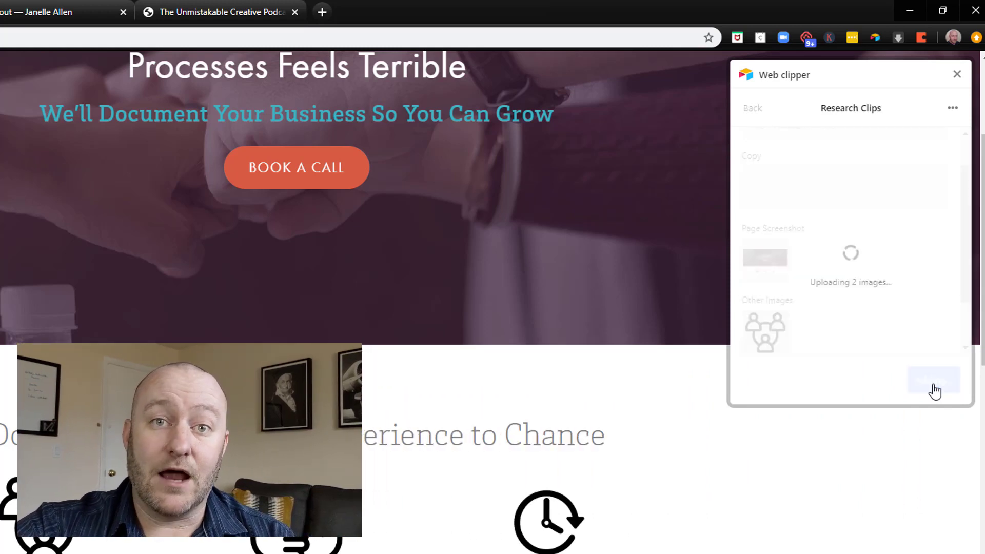
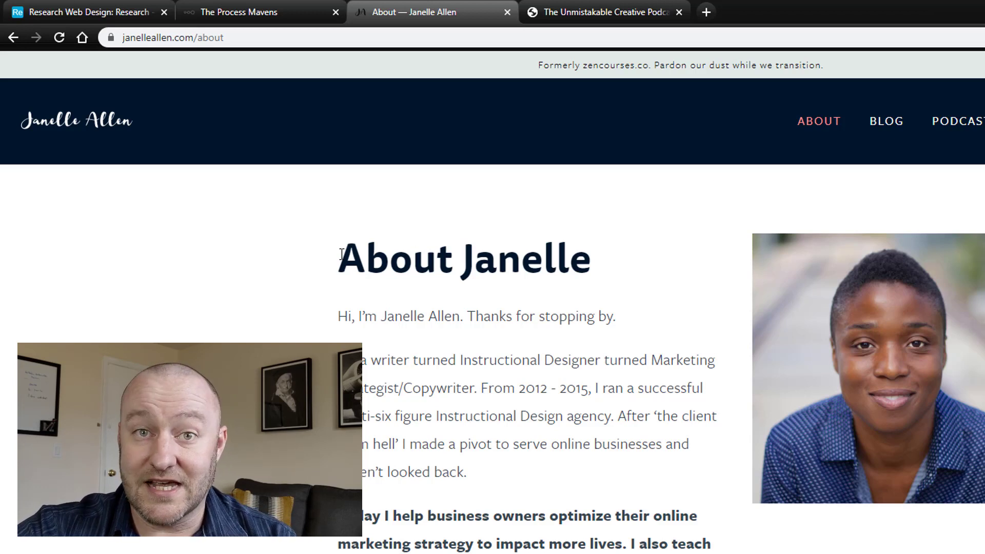
Select the About page's heading and intro text, open the Research Clips form, and review the captured text in the Copy field
left_click_drag(342, 254, 339, 551)
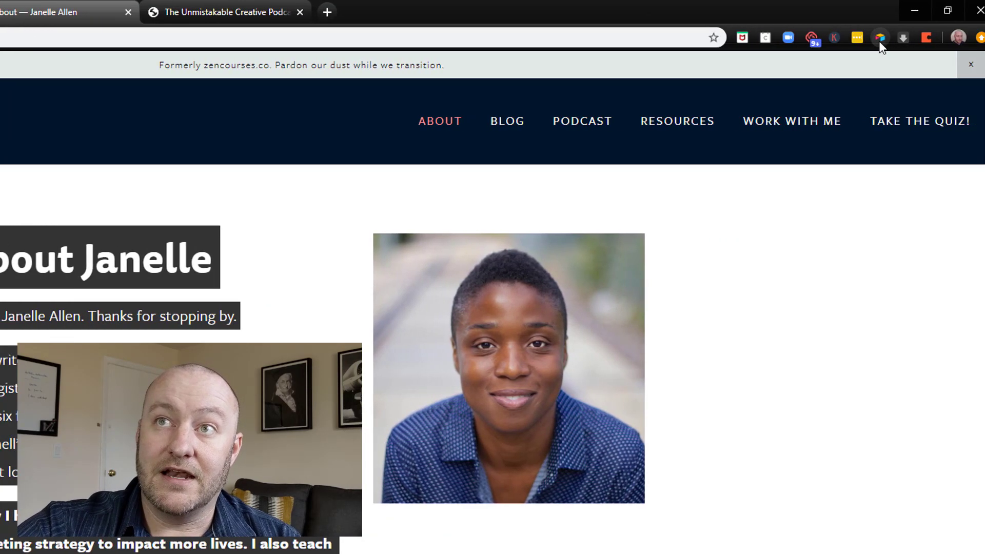
left_click(881, 37)
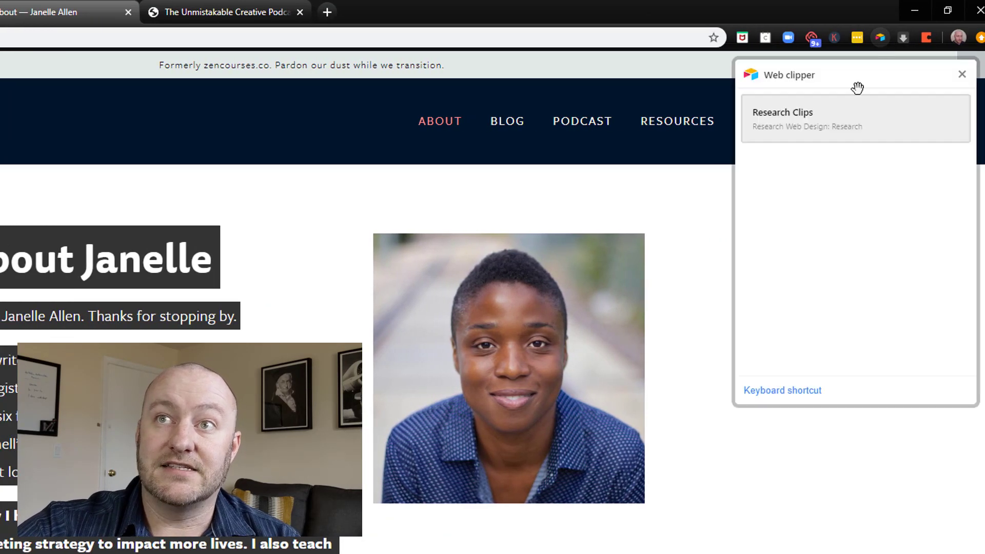
left_click(835, 132)
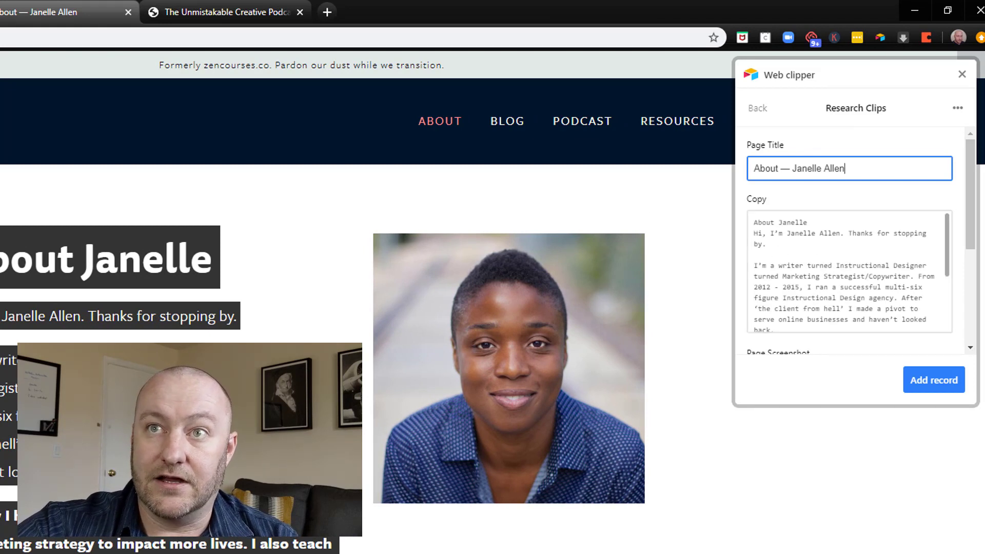
scroll(815, 282, "down", 3)
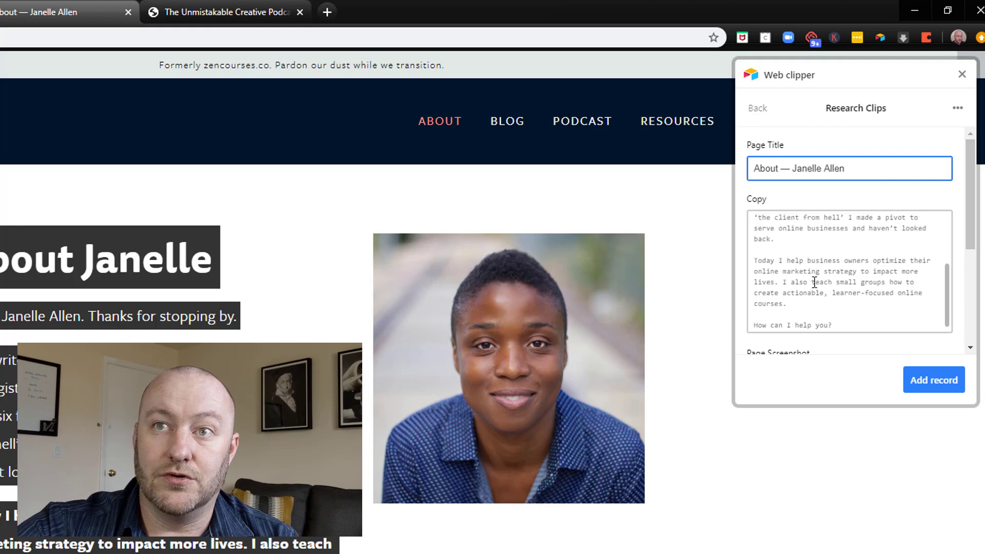
scroll(815, 283, "up", 4)
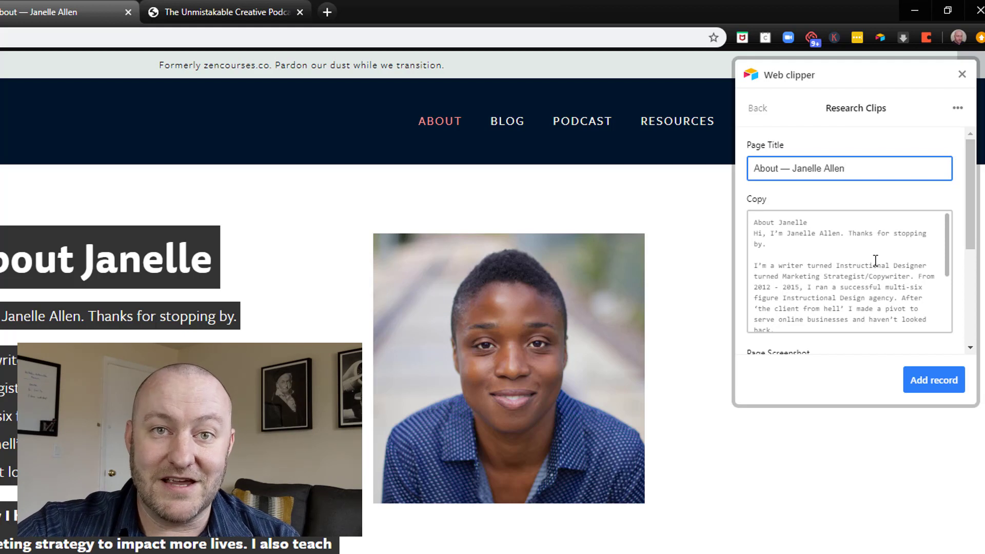
Add a page screenshot of the About page to the Page Screenshot field
scroll(876, 262, "down", 8)
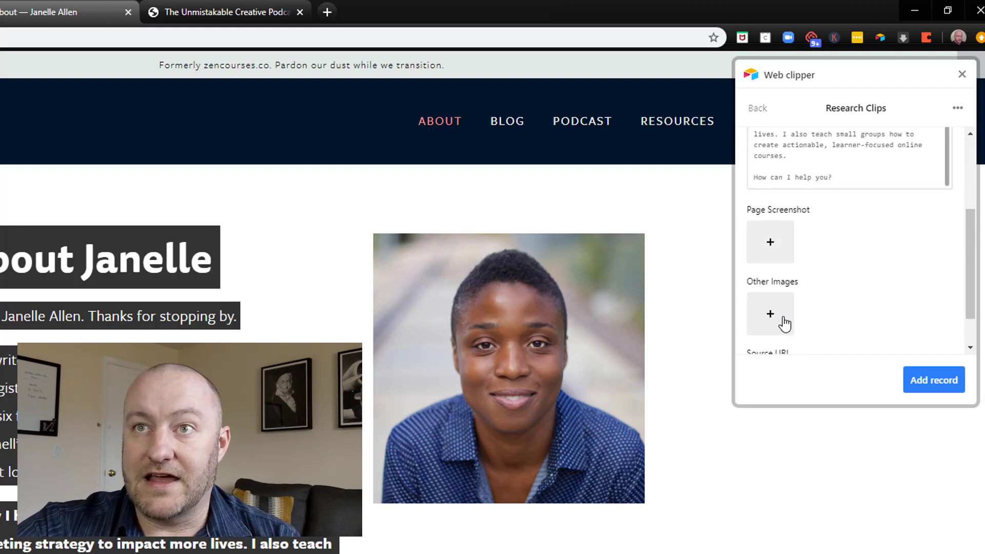
left_click(771, 255)
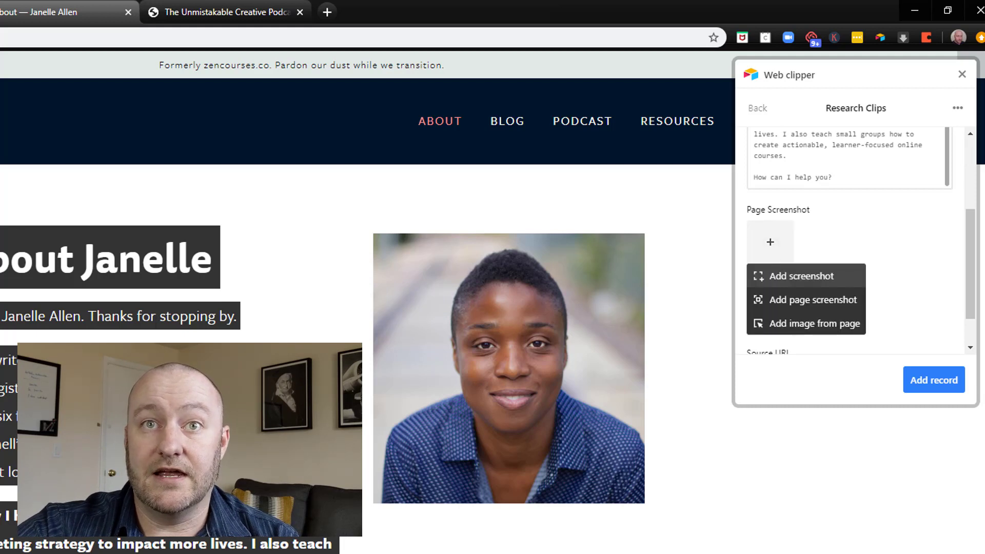
left_click(771, 256)
left_click(767, 253)
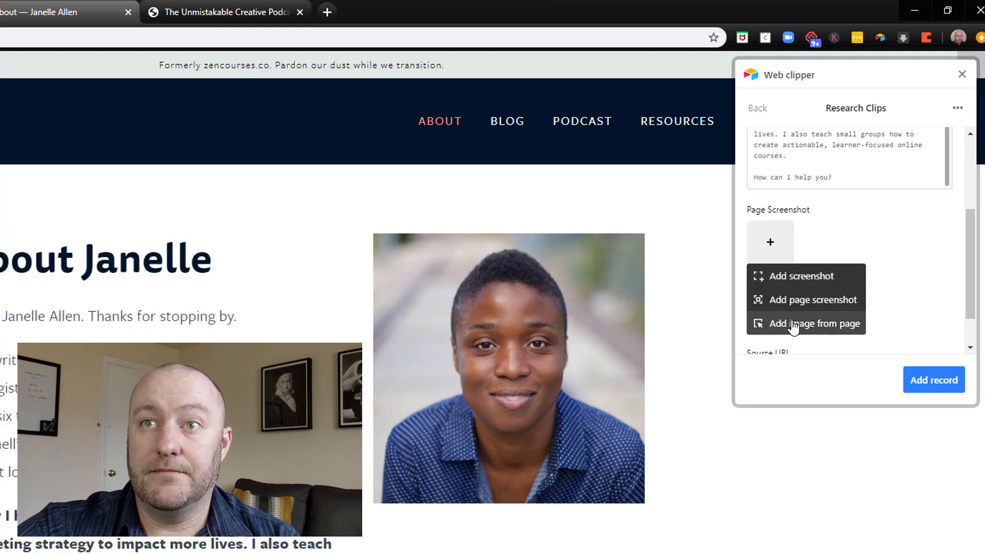
left_click(787, 300)
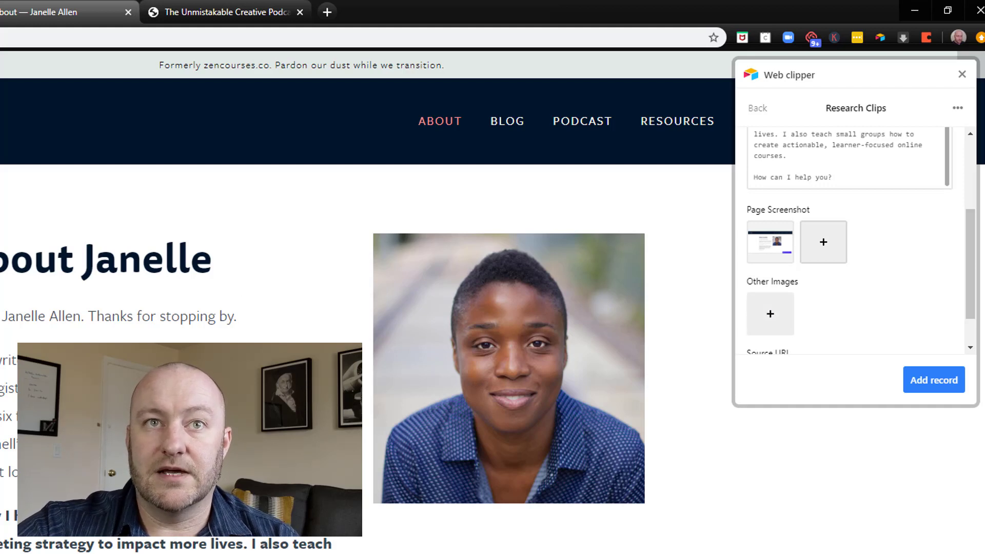
Capture an area screenshot of the About heading, intro text and portrait for the Other Images field and submit the record
left_click(755, 324)
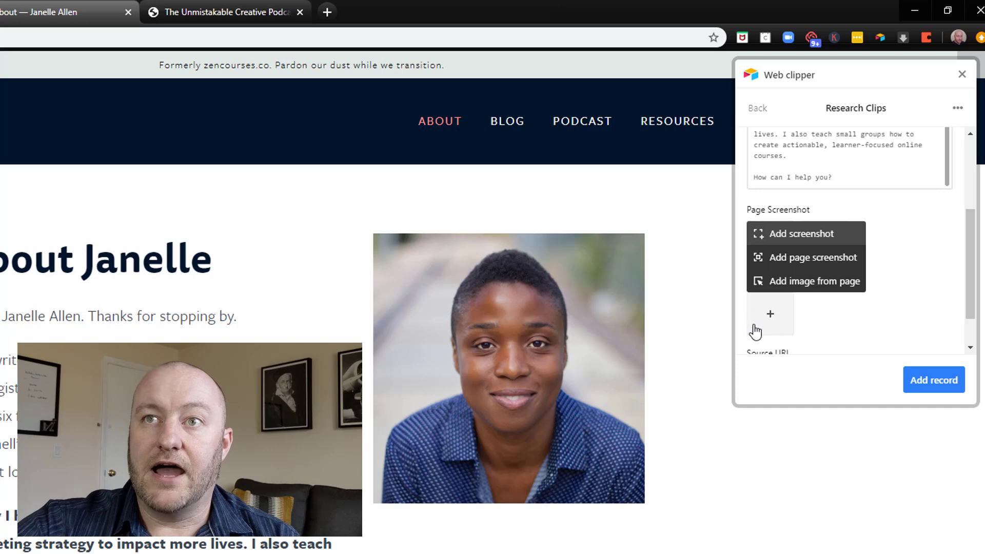
left_click(796, 239)
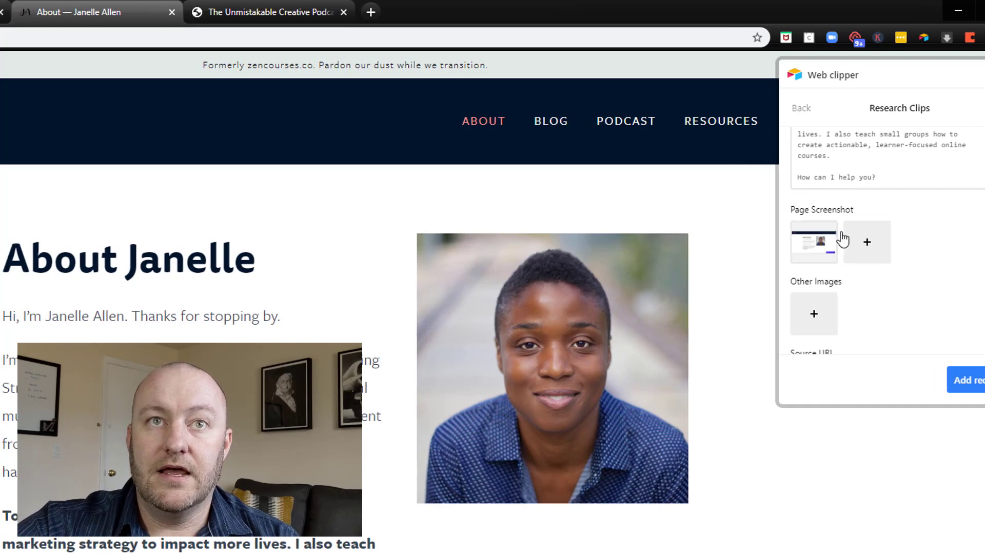
left_click(852, 241)
left_click_drag(0, 222, 618, 539)
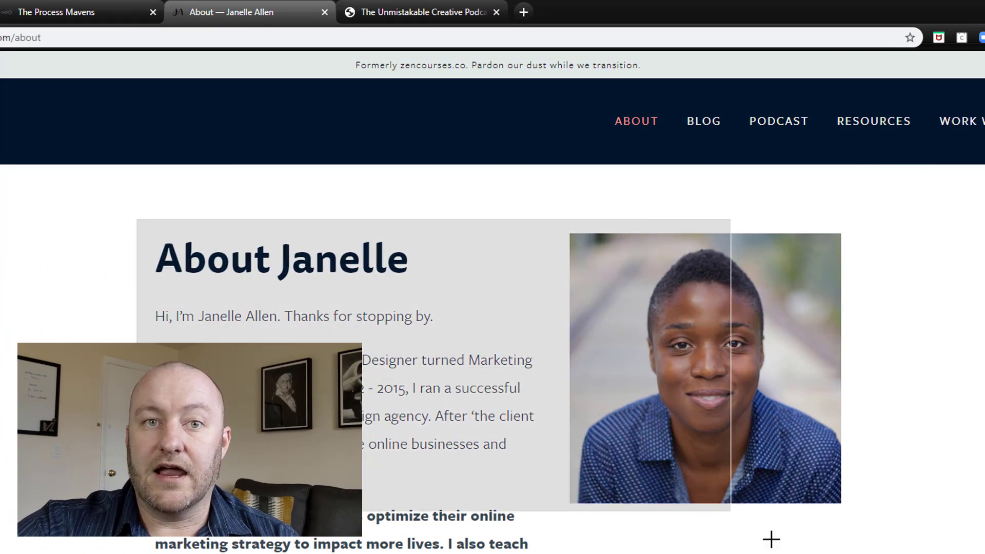
left_click_drag(772, 539, 854, 552)
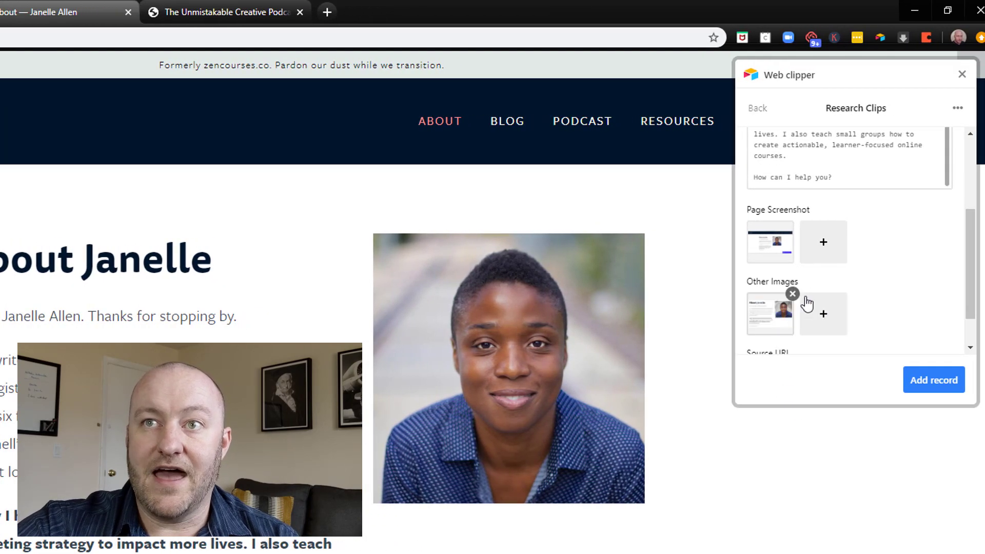
left_click(943, 389)
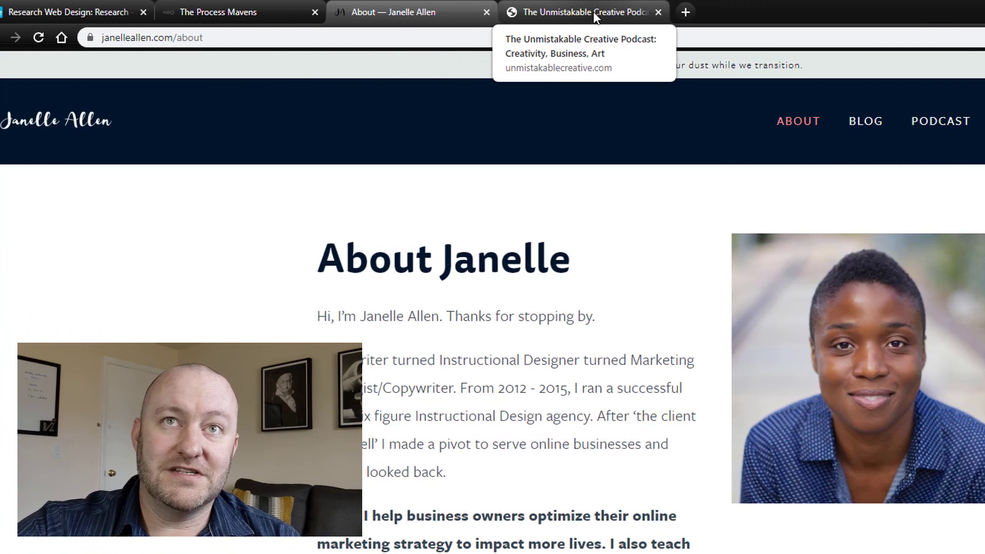
Switch to The Unmistakable Creative Podcast site, open its Research Clips form and add a page screenshot to the Page Screenshot field
left_click(594, 13)
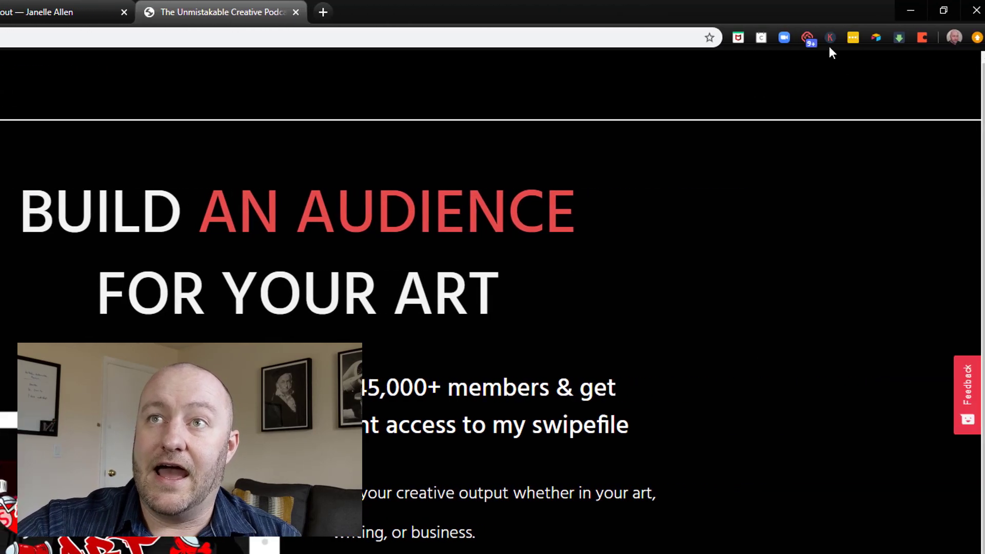
left_click(876, 39)
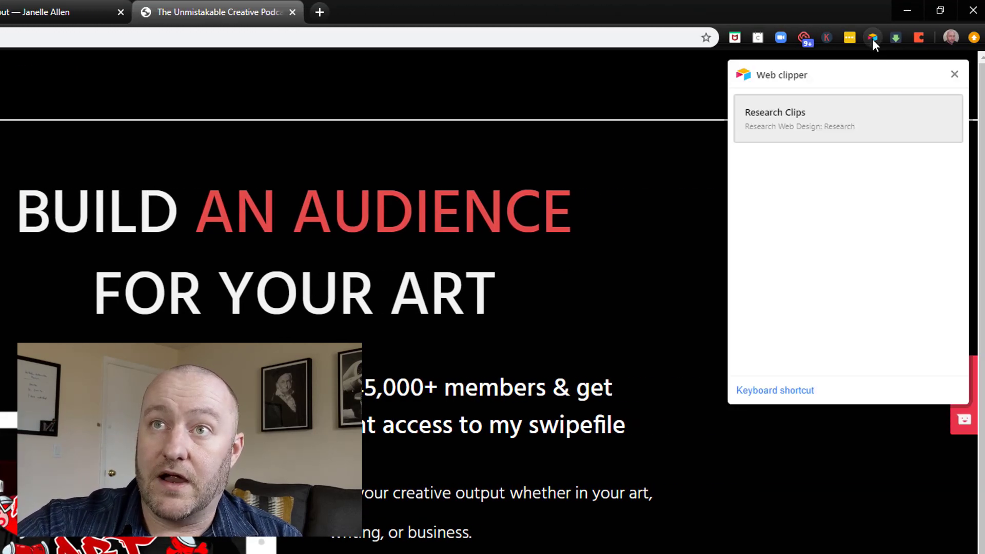
left_click(815, 124)
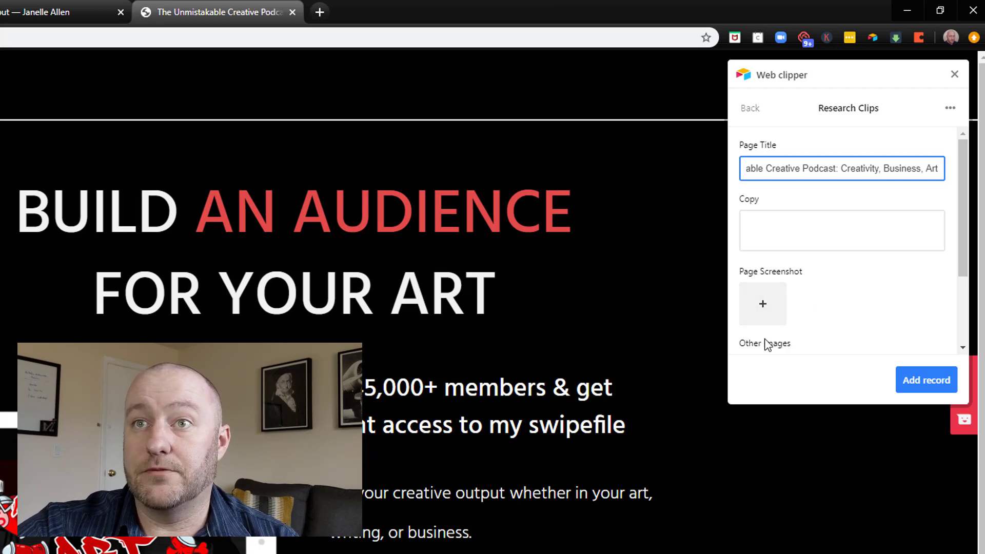
left_click(763, 308)
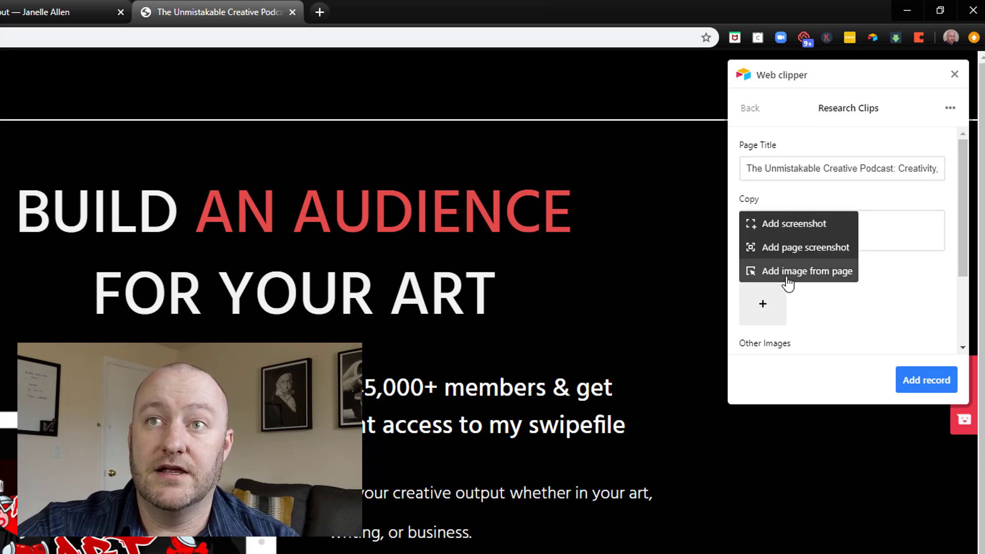
left_click(801, 247)
Add the red artwork image from the podcast page to the Other Images field and submit the record
scroll(770, 308, "down", 2)
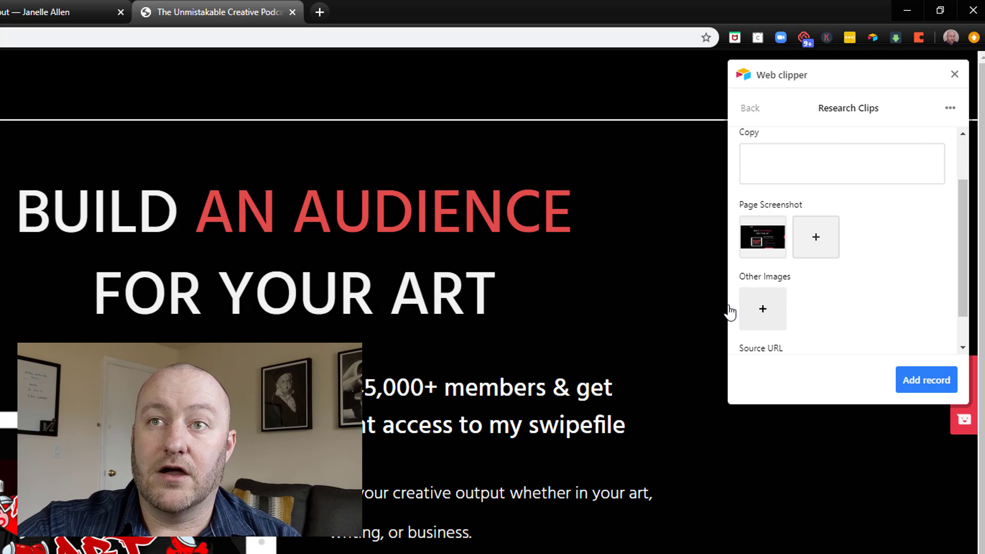
left_click(775, 306)
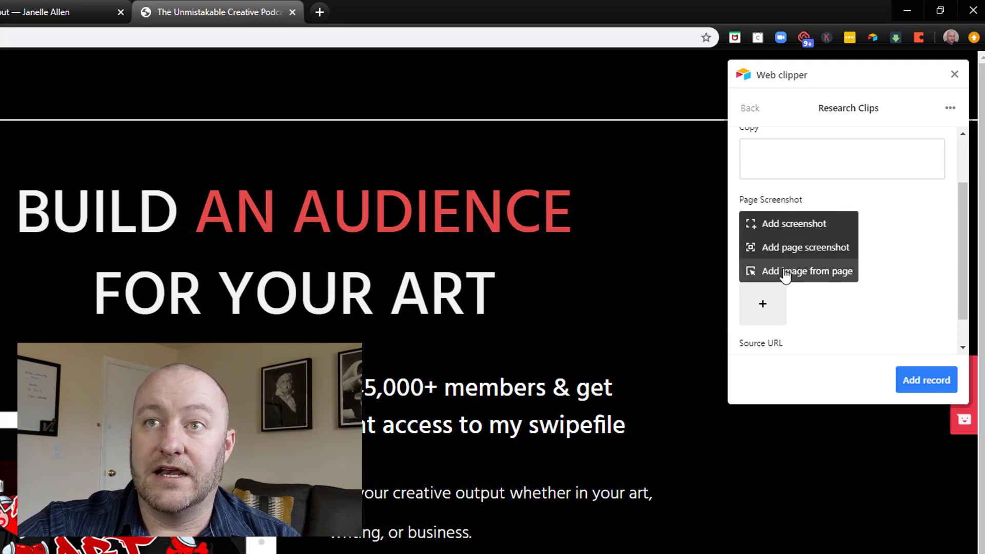
left_click(786, 272)
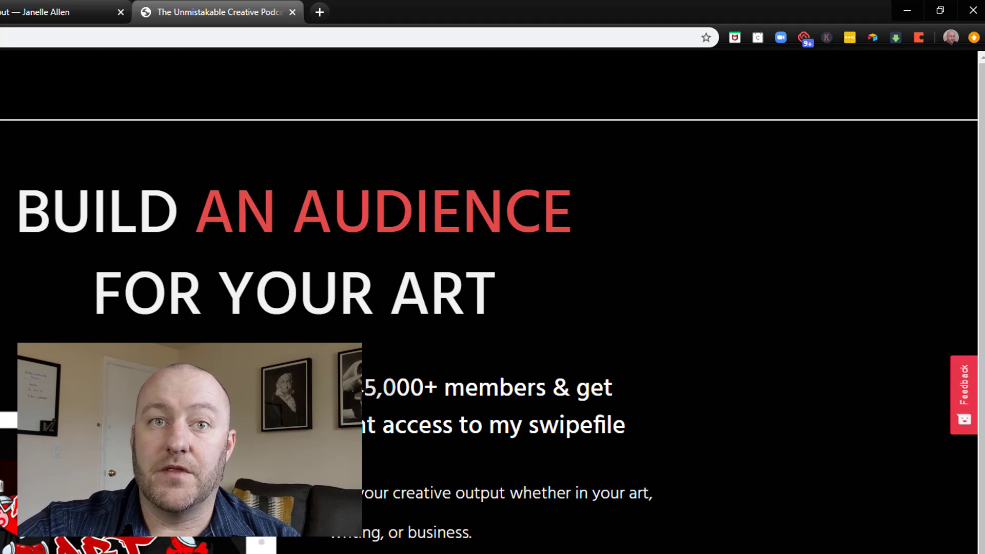
left_click(127, 543)
left_click(935, 384)
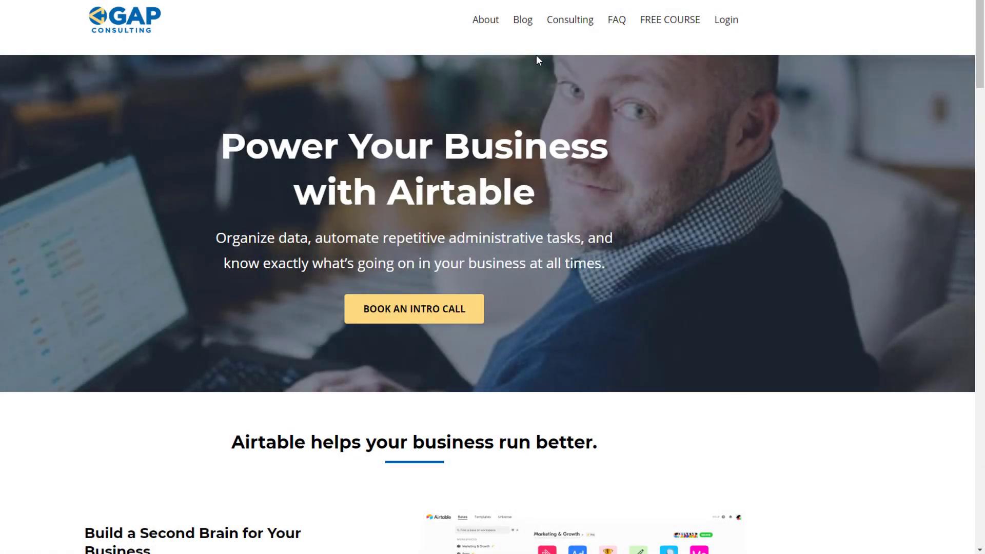
View the GAP Consulting blog article on finding an Airtable record with a Zapier “Search Formula” and the free course sign-up page
left_click(524, 21)
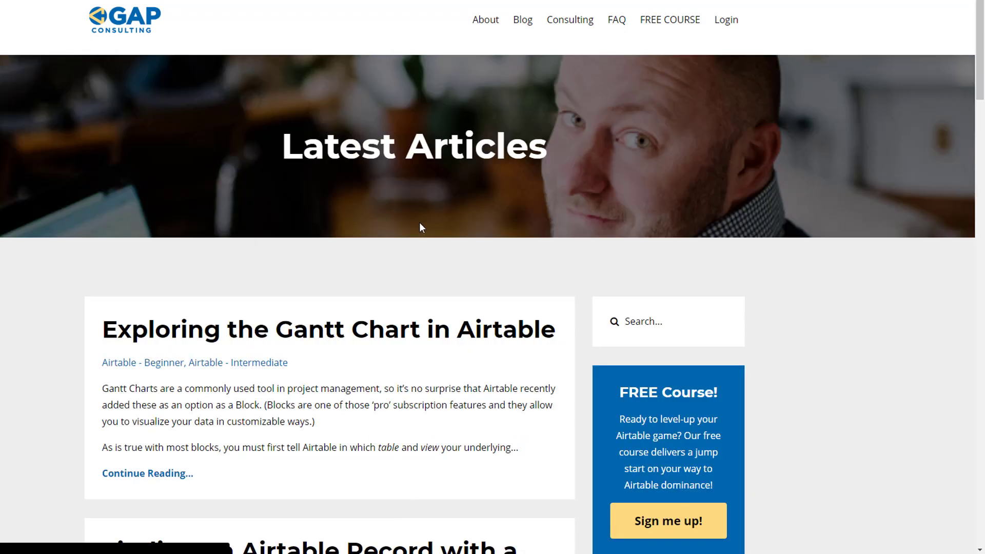
scroll(420, 222, "down", 6)
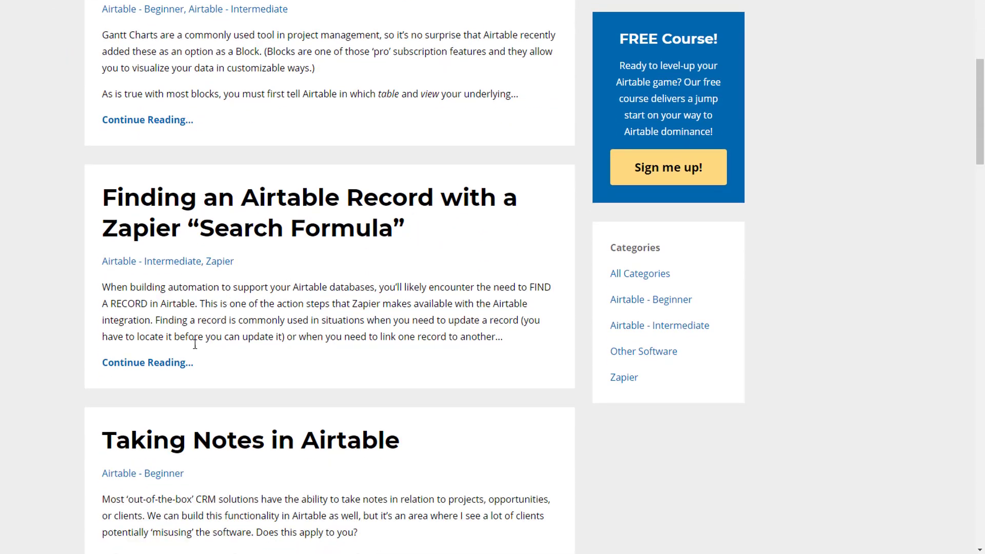
left_click(161, 368)
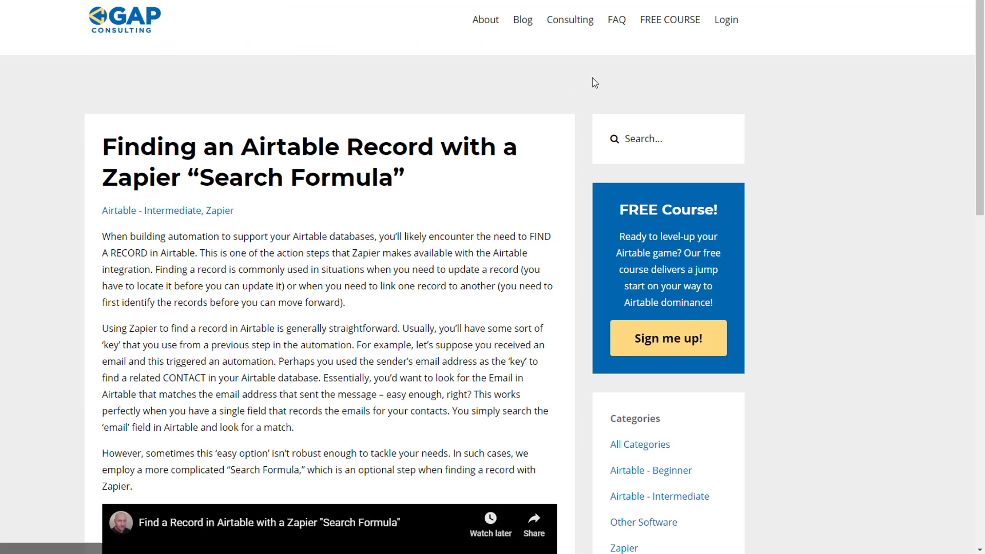
left_click(671, 26)
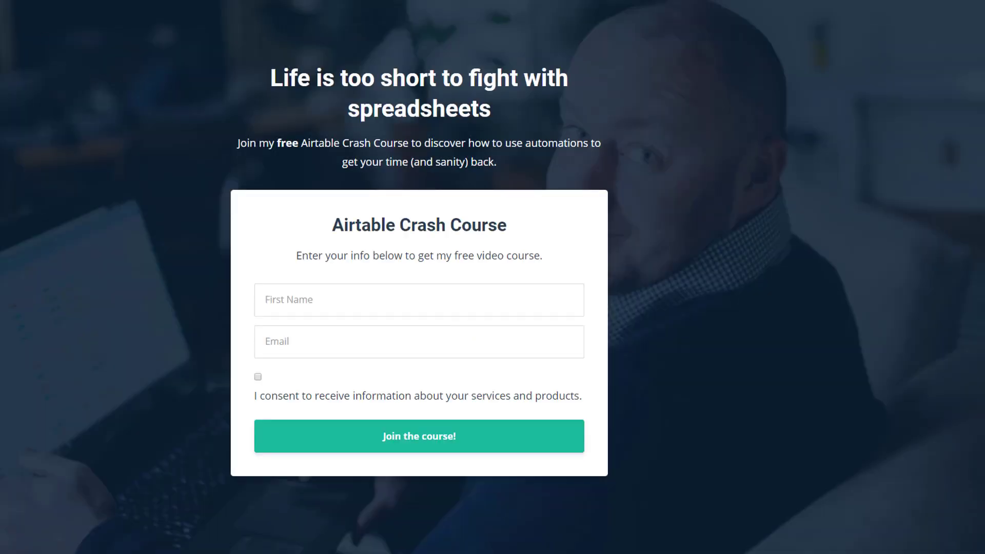
key("alt+Left")
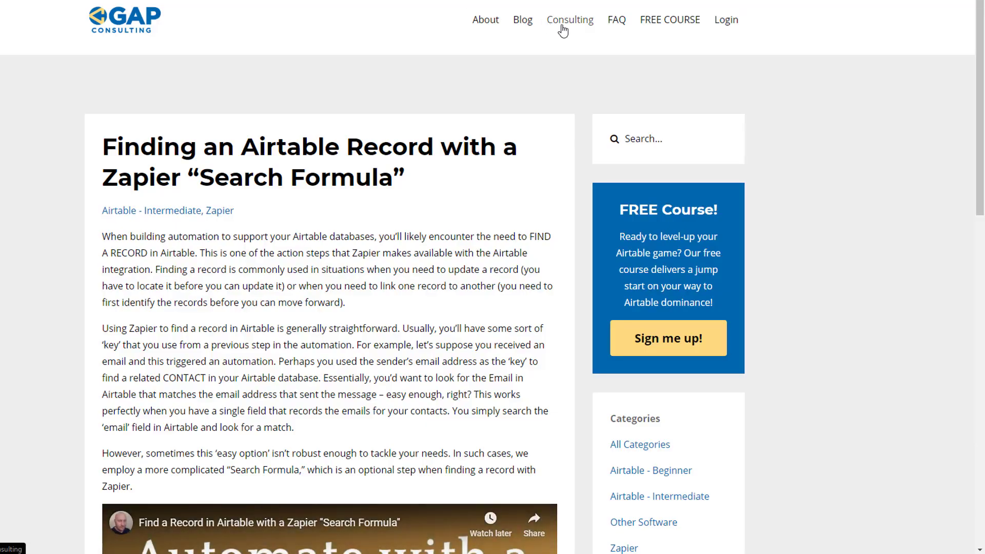
Open the intro call booking from the GAP Consulting consulting page and view the time slots for Thursday, December 5, 2019
left_click(563, 27)
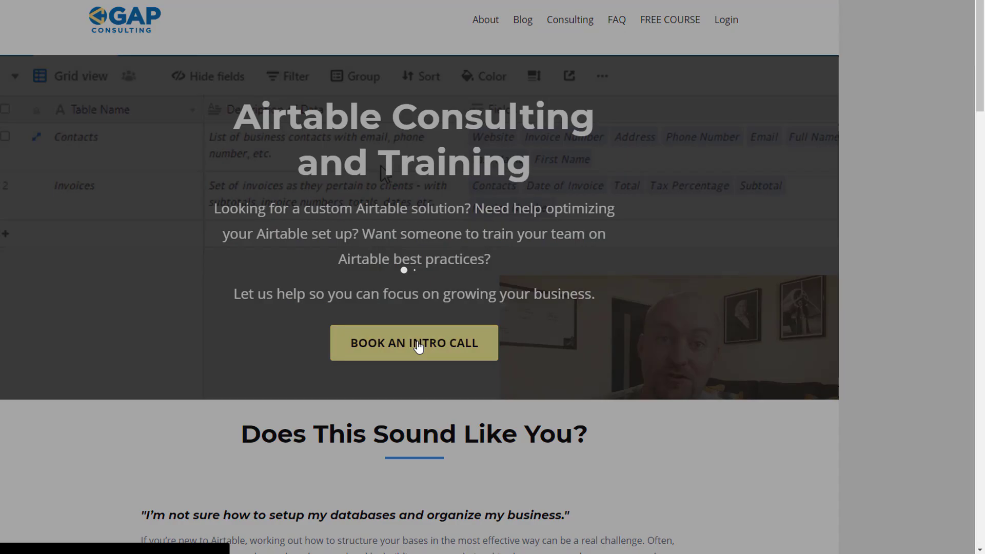
left_click(418, 346)
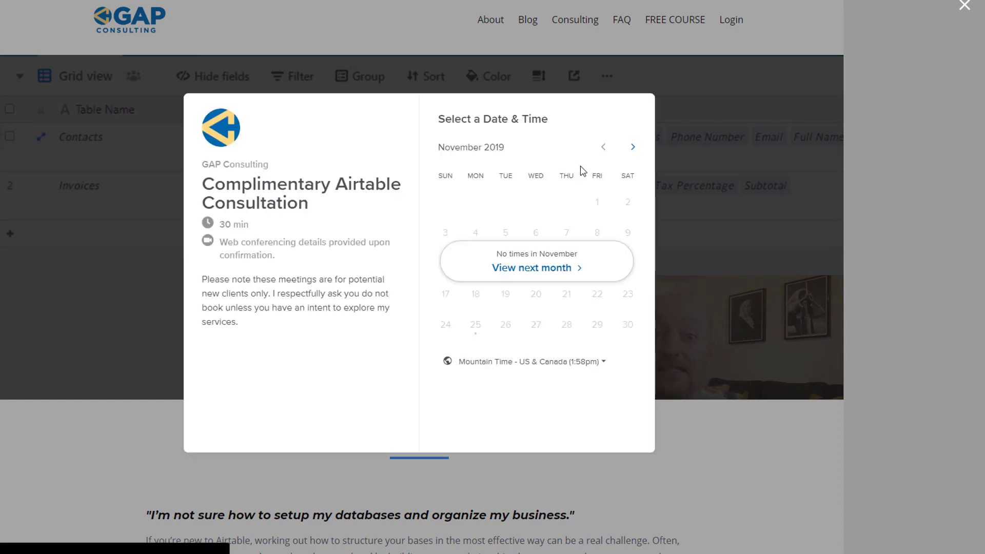
left_click(635, 149)
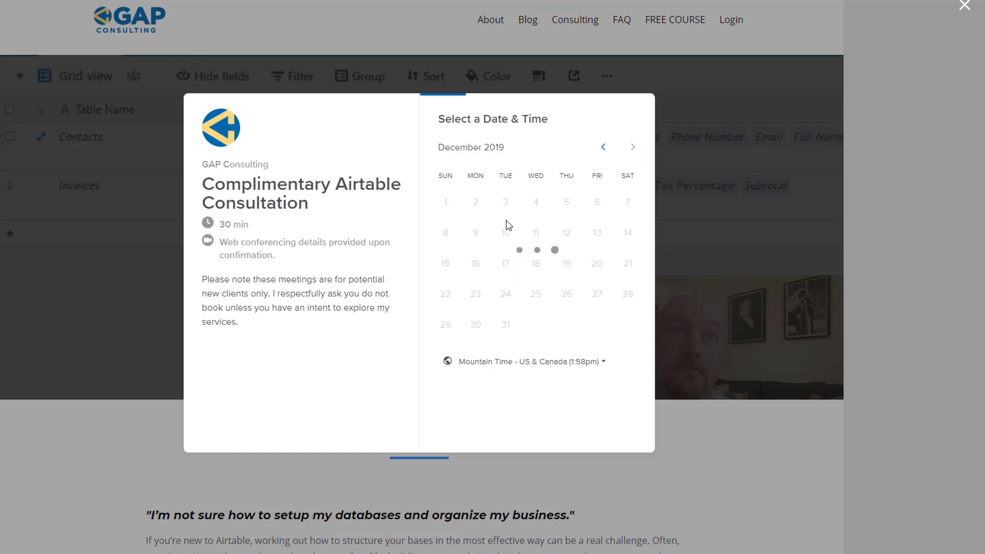
left_click(567, 211)
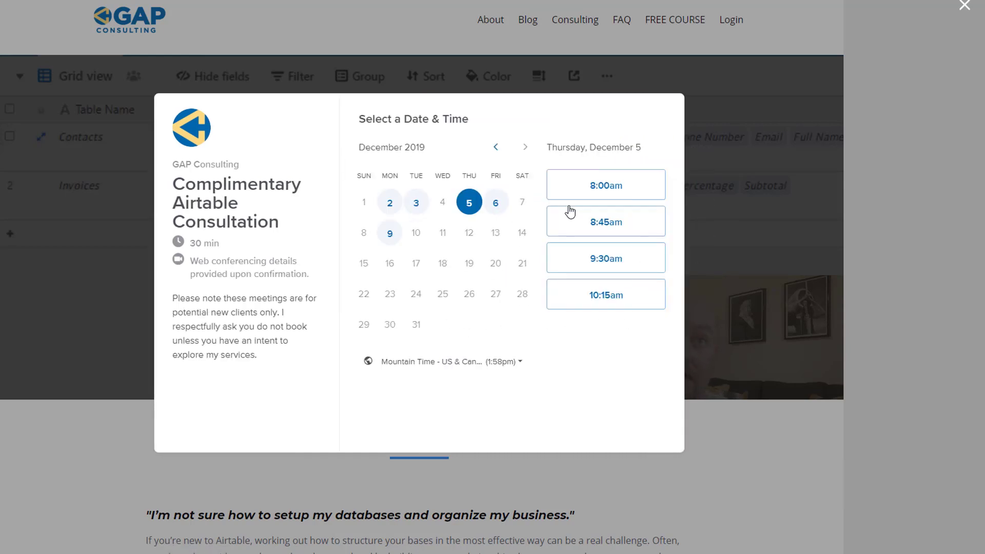